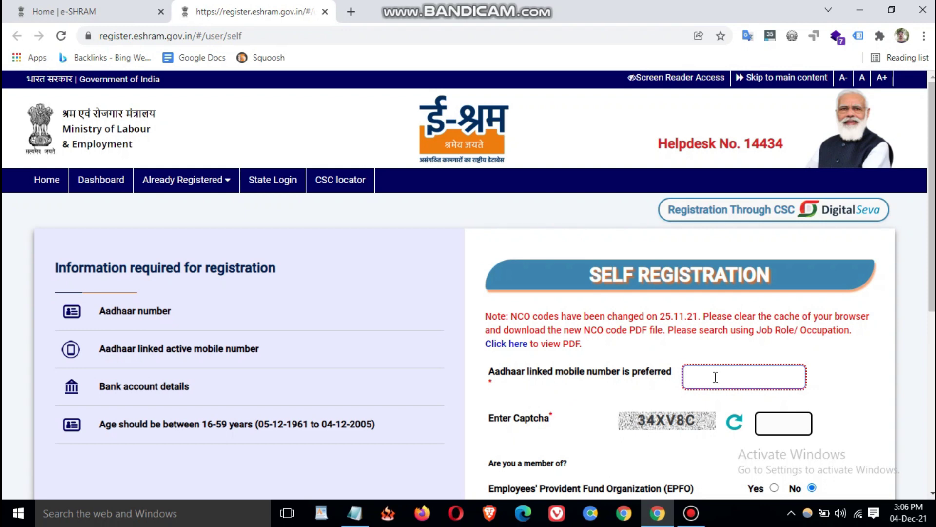
# - Enter captcha 34XV8C, request the mobile OTP and submit it for verification
pyautogui.press('Tab')
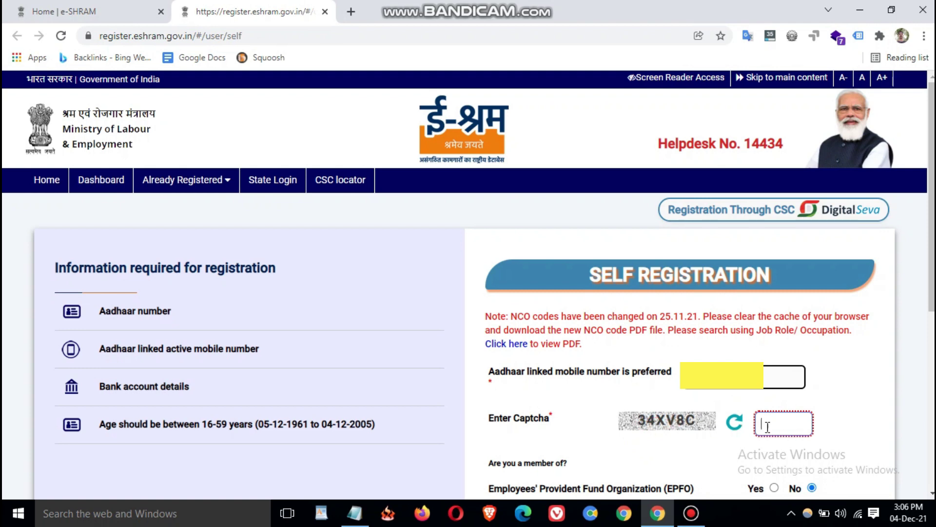
pyautogui.write('34XV8C')
pyautogui.scroll(-3, 826, 423)
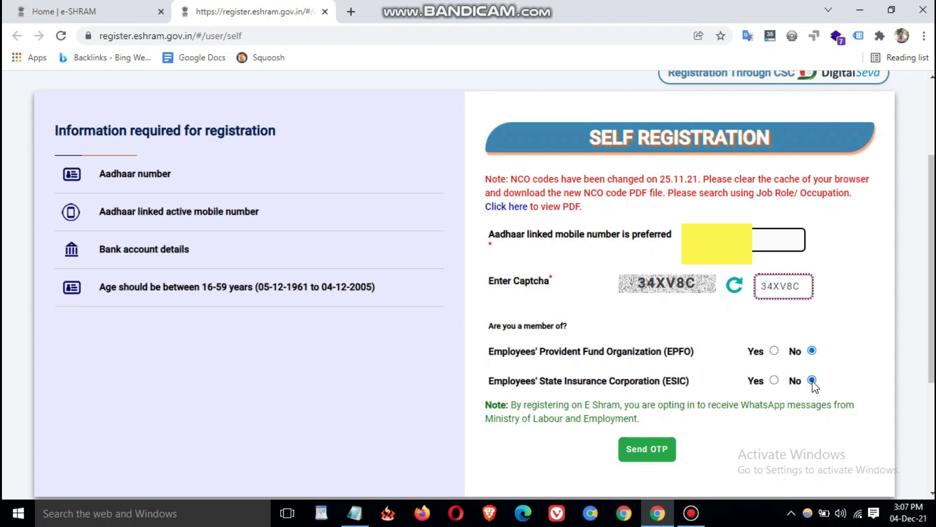
pyautogui.click(646, 452)
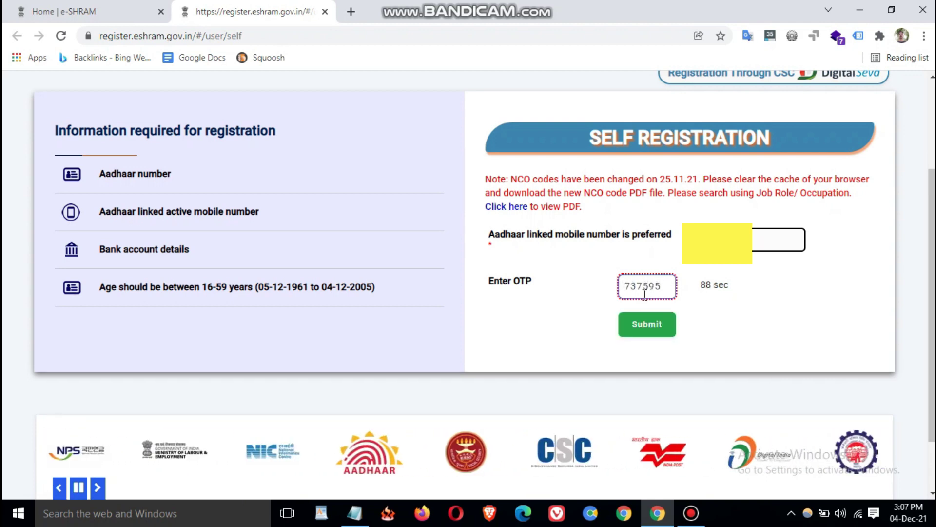
pyautogui.click(646, 326)
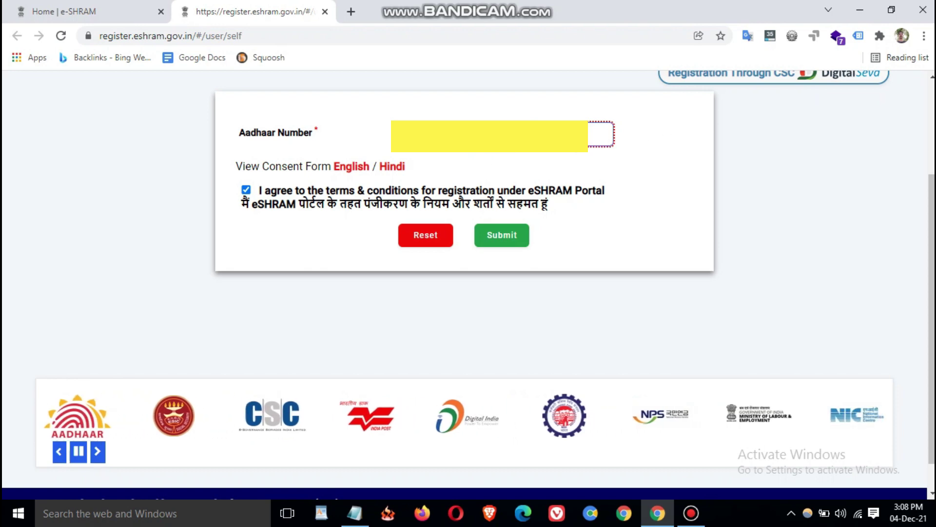
# - Agree to the terms, submit the Aadhaar number and validate the Aadhaar OTP
pyautogui.click(247, 191)
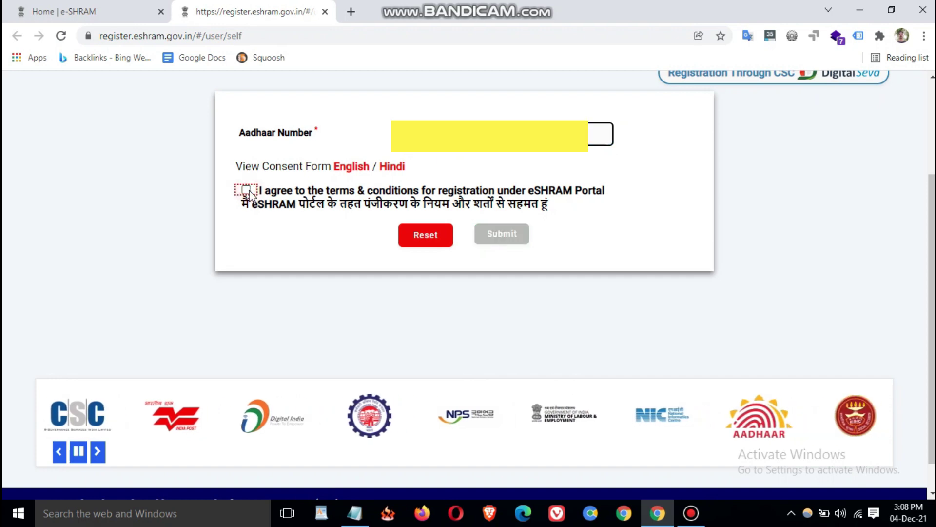
pyautogui.click(247, 191)
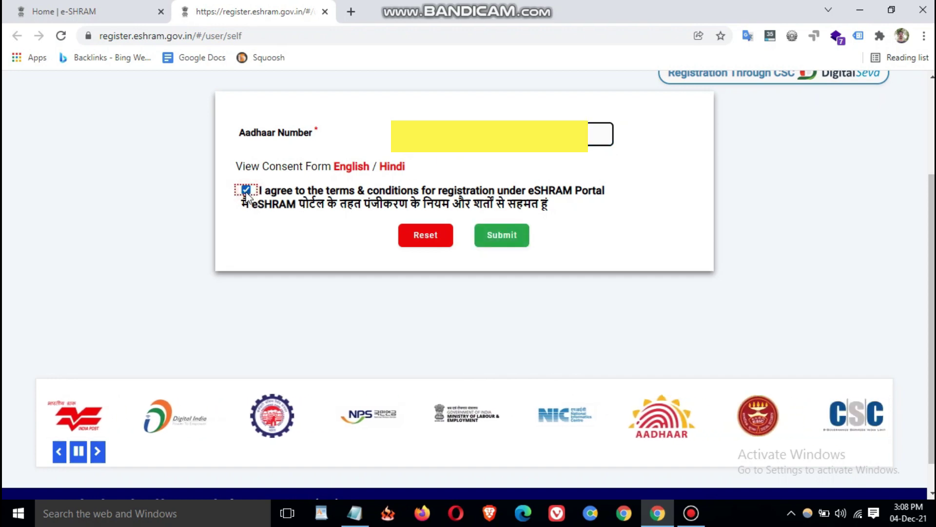
pyautogui.click(497, 241)
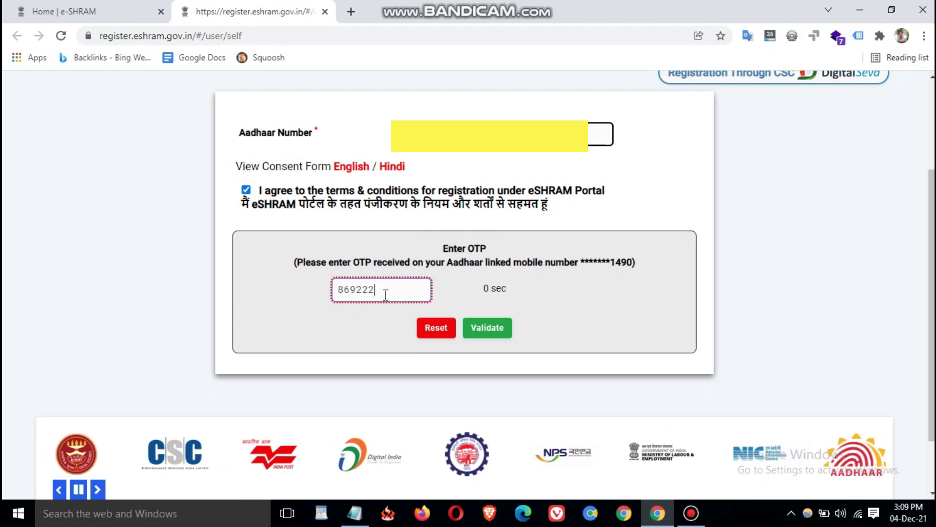
pyautogui.moveTo(385, 291); pyautogui.dragTo(314, 293)
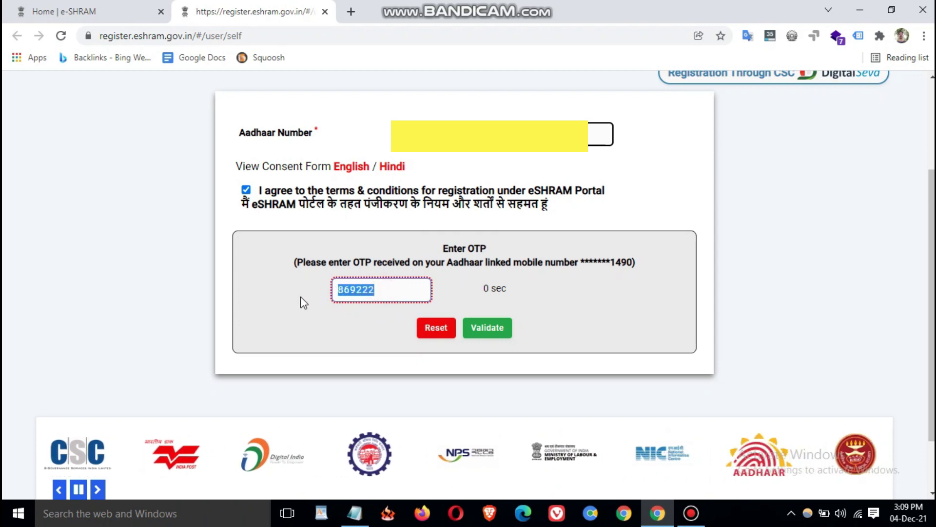
pyautogui.click(486, 331)
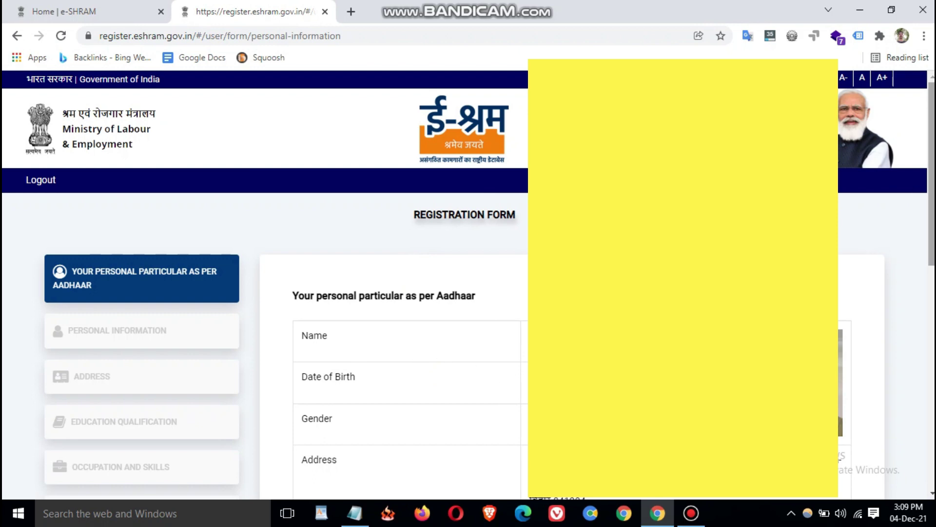
# - Review the Aadhaar particulars and continue to entering other details
pyautogui.scroll(-3, 903, 215)
pyautogui.scroll(-5, 468, 286)
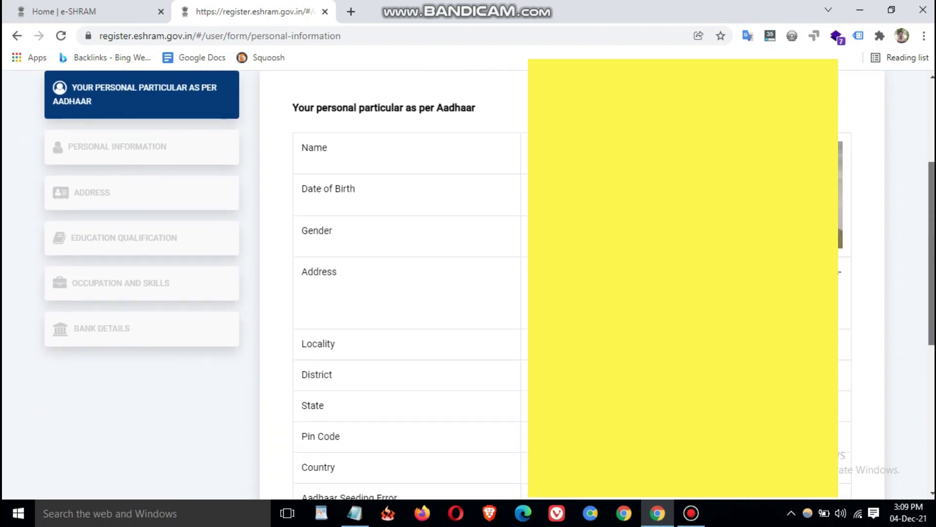
pyautogui.scroll(-1, 468, 285)
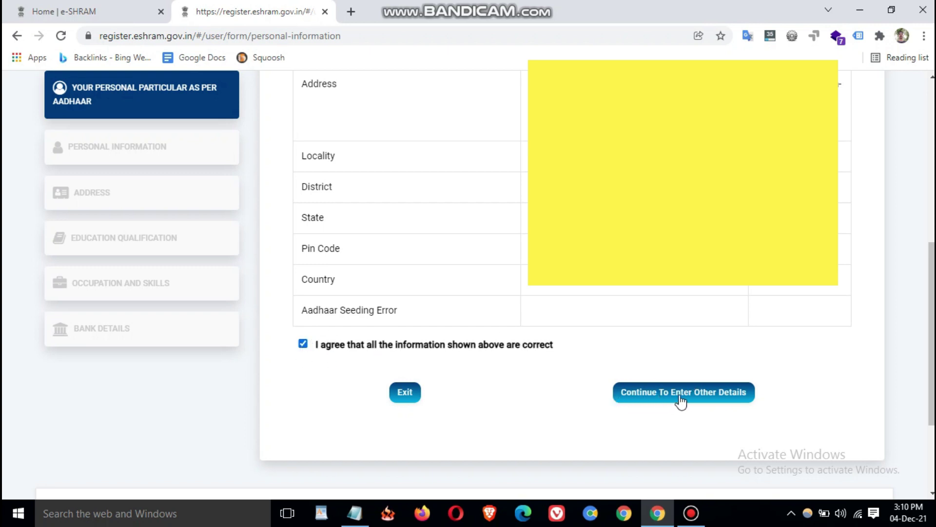
pyautogui.click(718, 400)
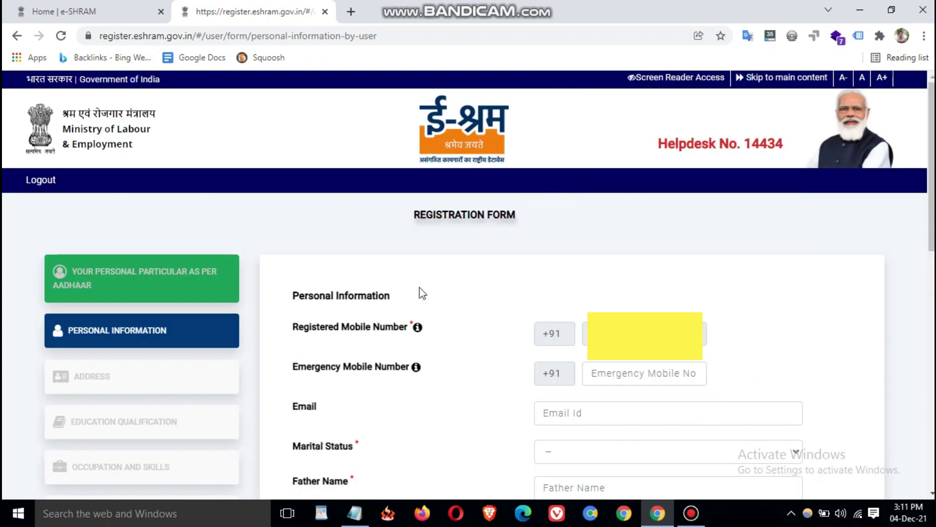
pyautogui.scroll(-4, 775, 342)
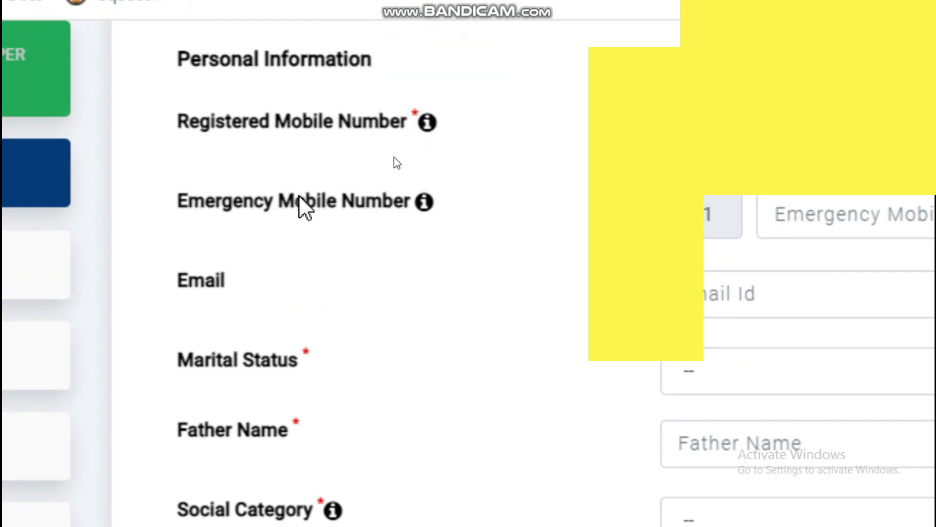
pyautogui.moveTo(423, 203)
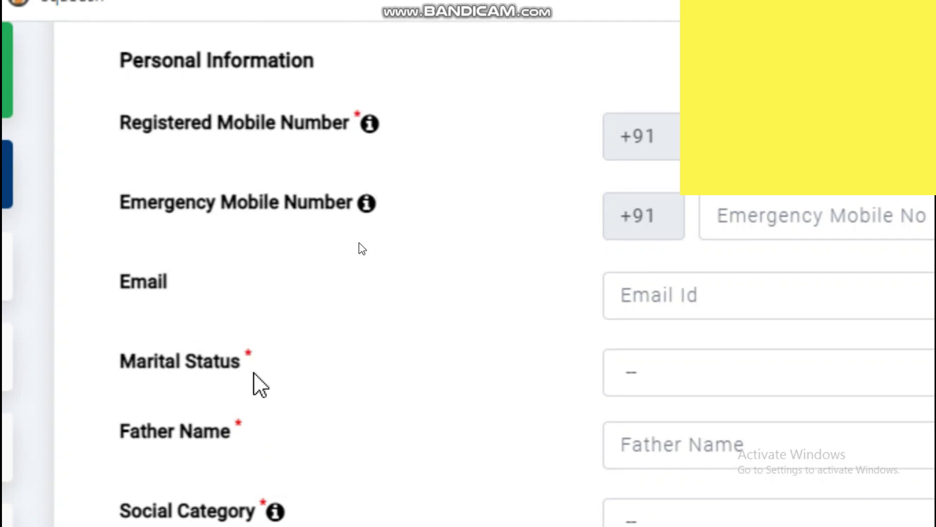
pyautogui.scroll(-2, 613, 456)
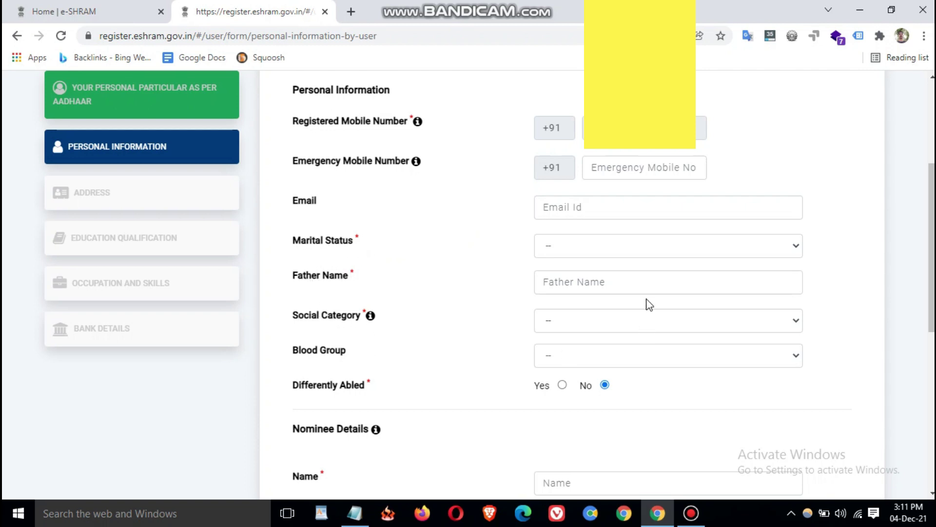
pyautogui.scroll(-4, 760, 345)
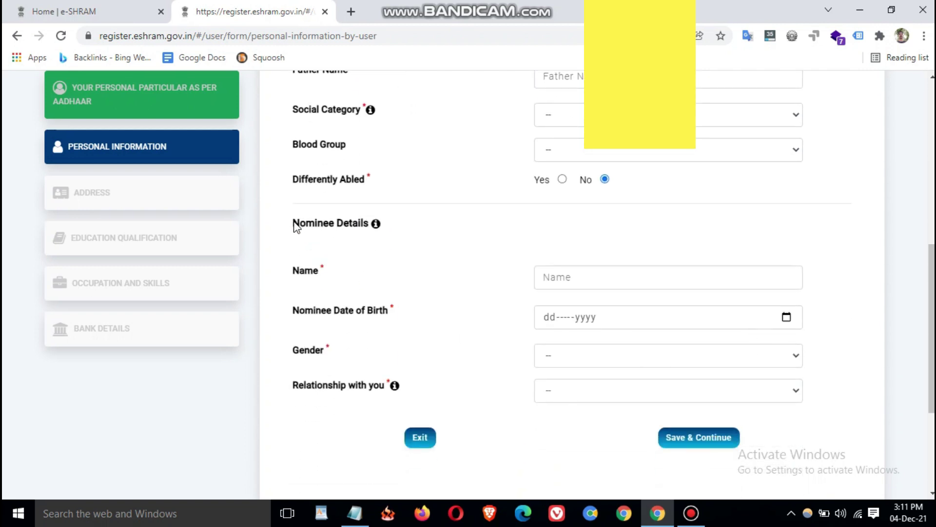
pyautogui.moveTo(294, 224); pyautogui.dragTo(369, 224)
pyautogui.click(483, 274)
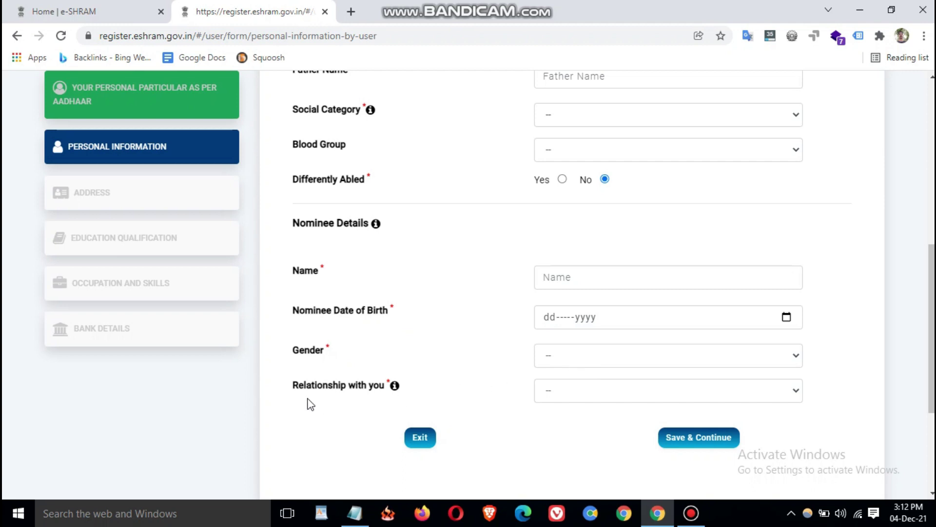
pyautogui.moveTo(293, 390); pyautogui.dragTo(383, 393)
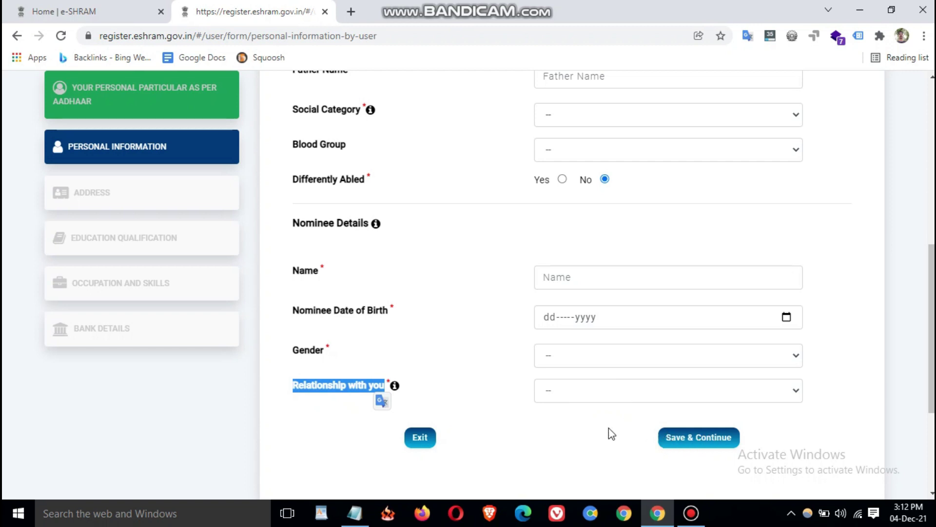
pyautogui.scroll(4, 608, 428)
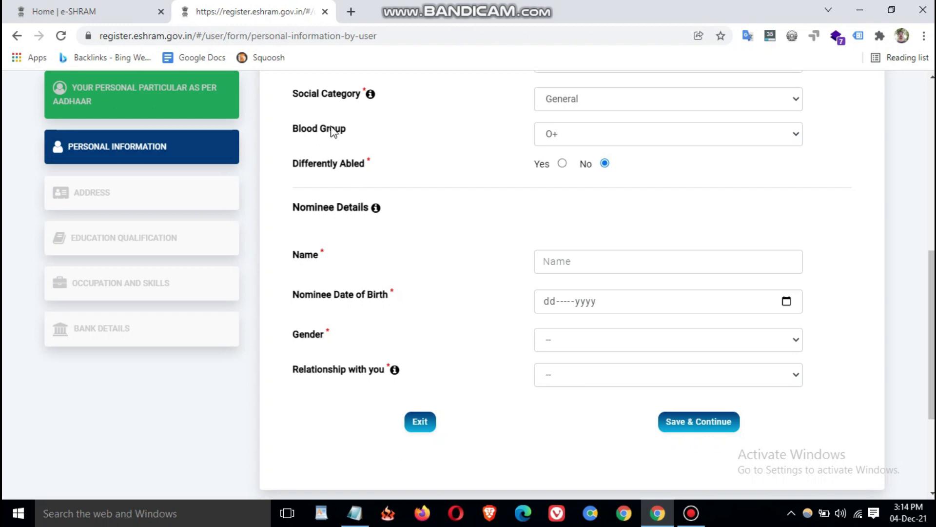
# - Choose General as the Social Category and save the personal information
pyautogui.click(631, 102)
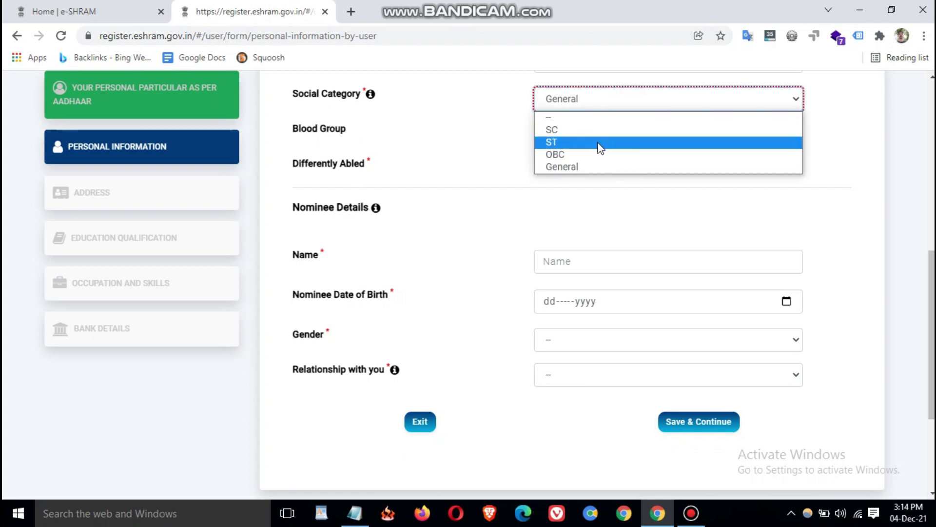
pyautogui.click(623, 168)
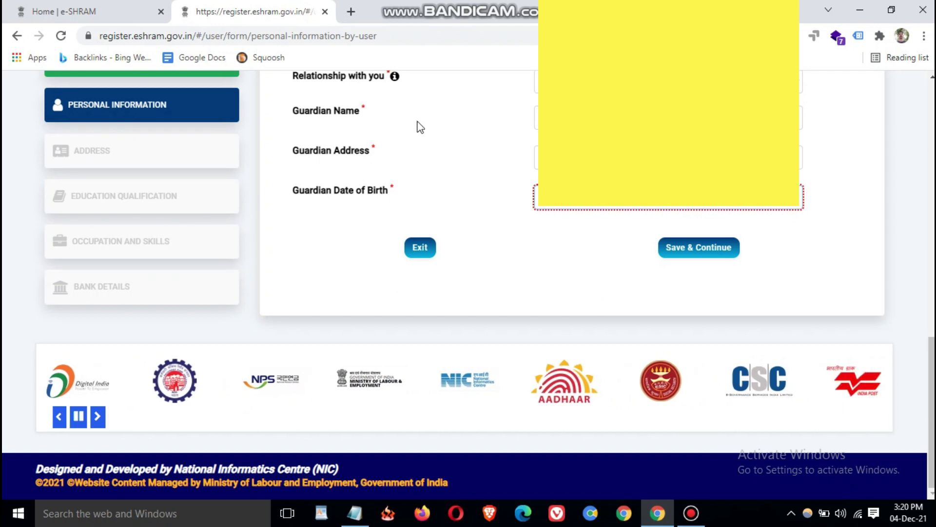
pyautogui.click(712, 254)
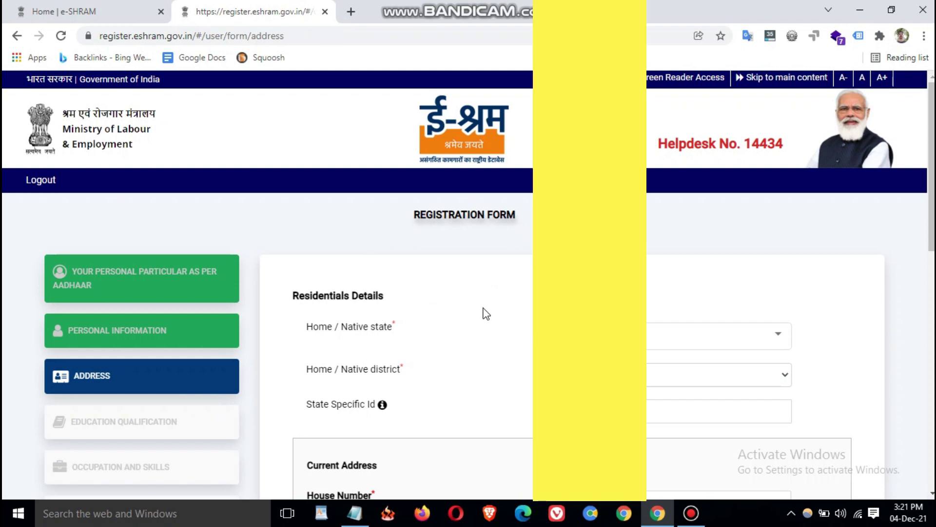
pyautogui.scroll(-3, 482, 311)
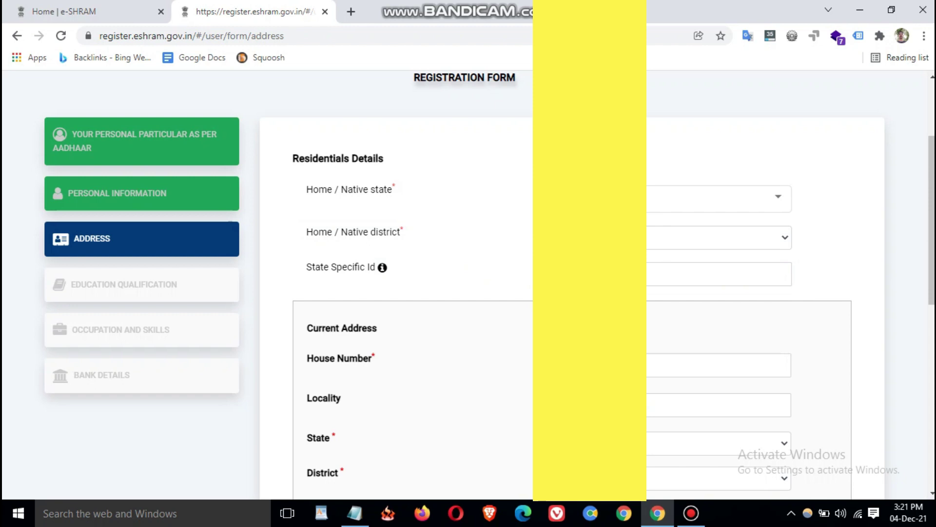
pyautogui.scroll(-3, 479, 312)
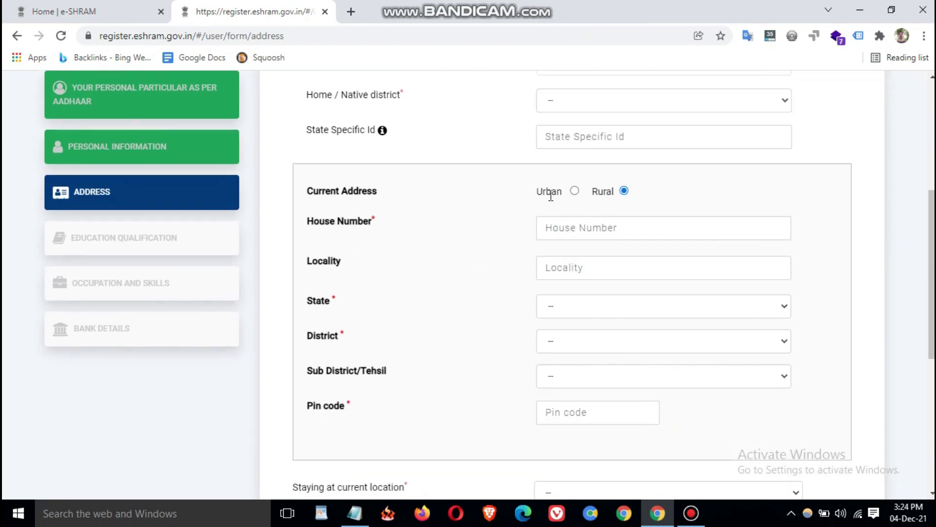
pyautogui.moveTo(537, 194); pyautogui.dragTo(562, 193)
pyautogui.doubleClick(595, 191)
pyautogui.click(582, 200)
pyautogui.click(576, 191)
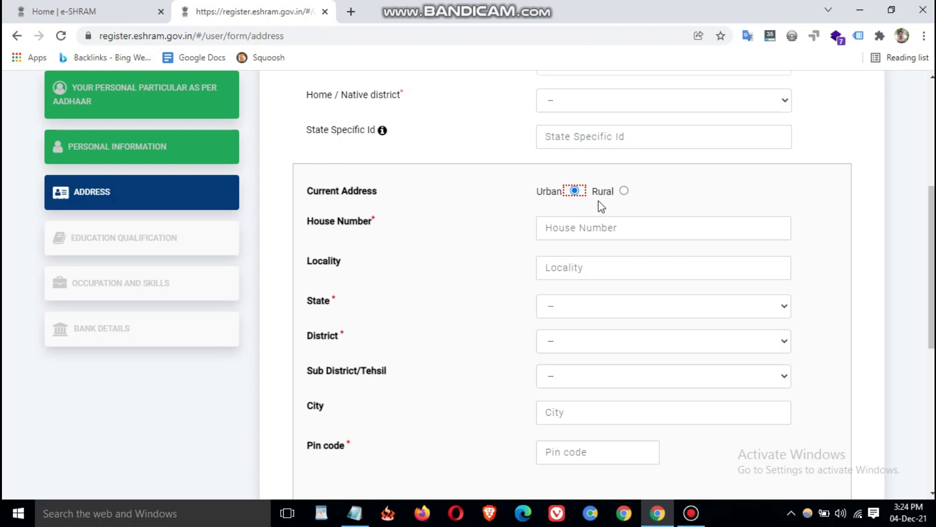
pyautogui.click(624, 191)
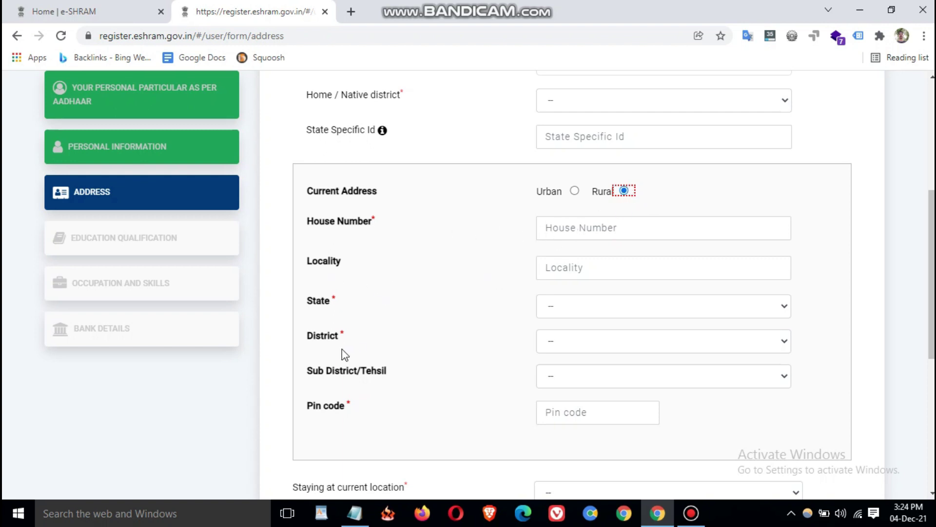
pyautogui.scroll(-2, 444, 397)
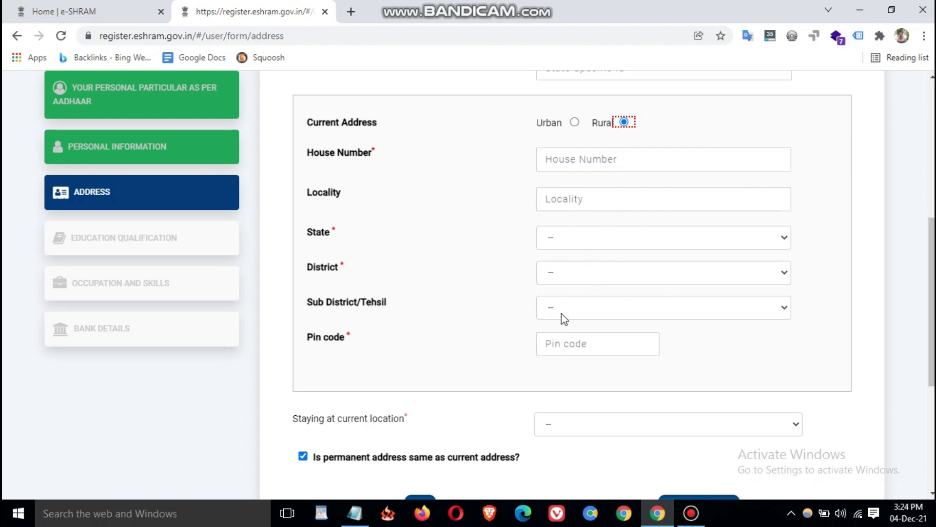
pyautogui.scroll(-3, 621, 352)
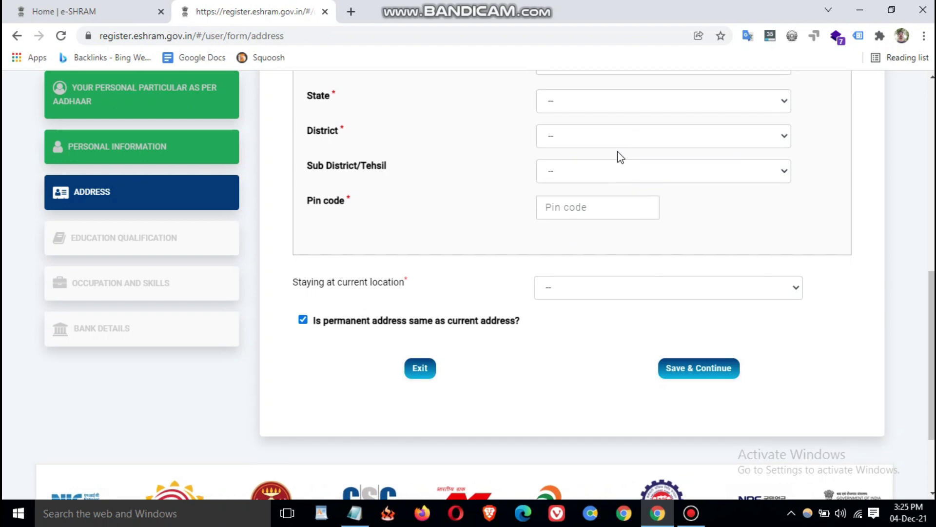
pyautogui.scroll(2, 629, 122)
pyautogui.scroll(-2, 569, 248)
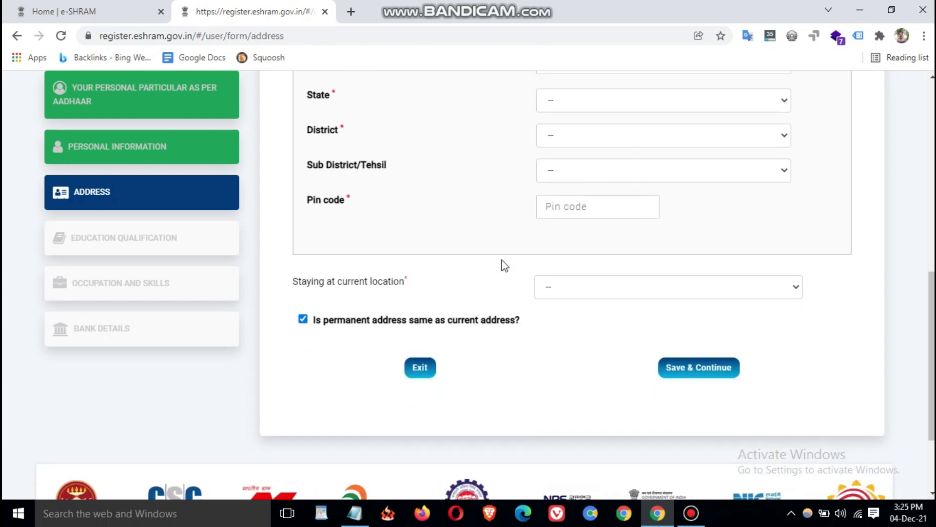
# - Keep the permanent address marked as the same as the current address
pyautogui.click(303, 320)
pyautogui.scroll(-4, 451, 343)
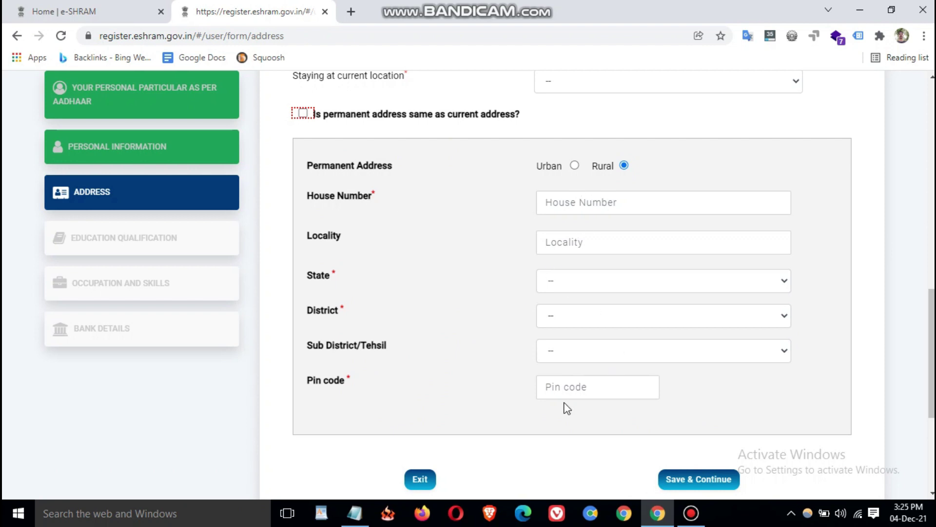
pyautogui.scroll(3, 486, 381)
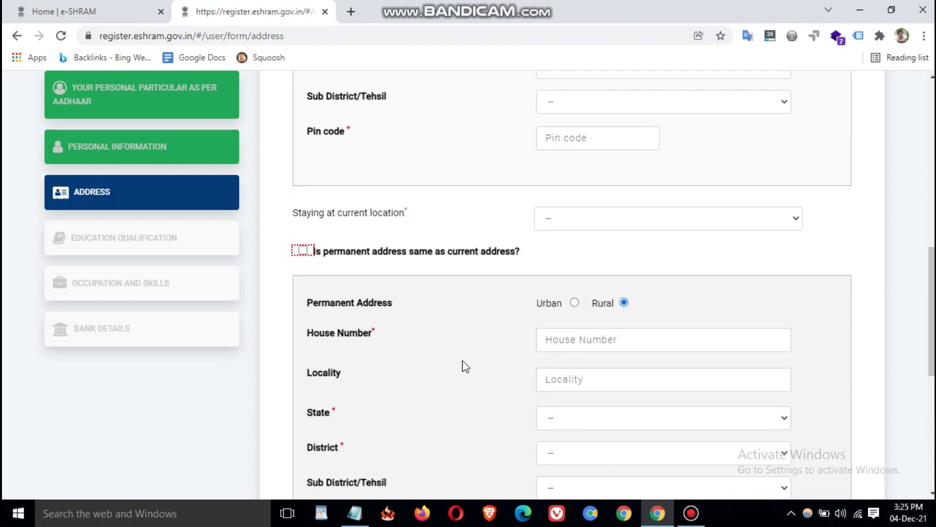
pyautogui.click(303, 251)
pyautogui.scroll(3, 455, 201)
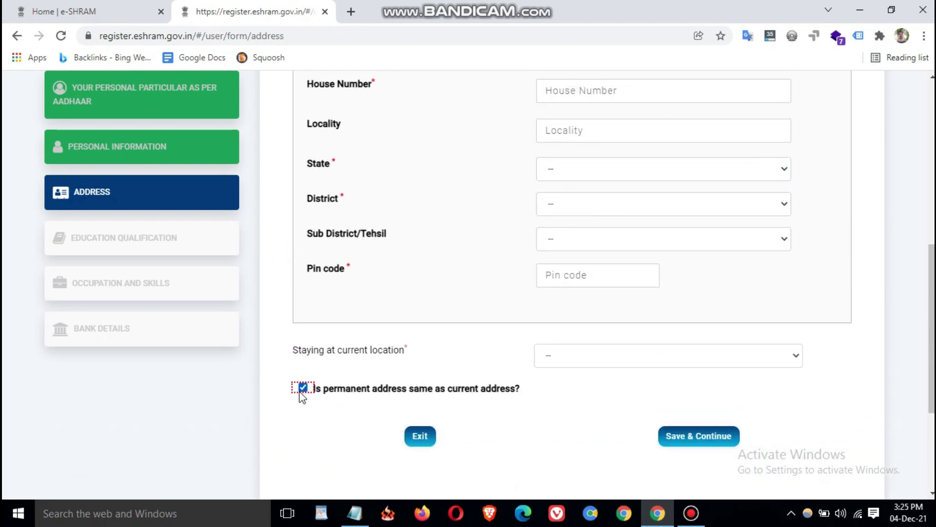
pyautogui.scroll(-3, 583, 425)
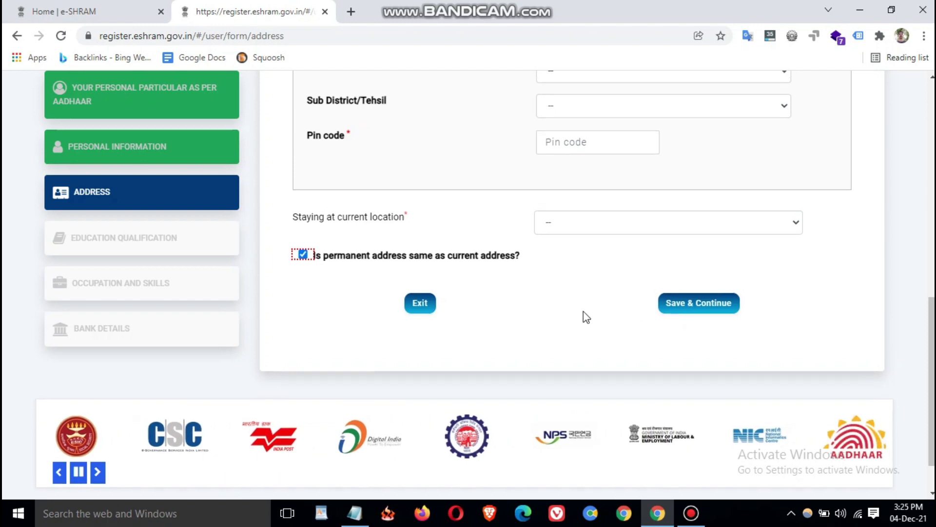
pyautogui.scroll(2, 583, 312)
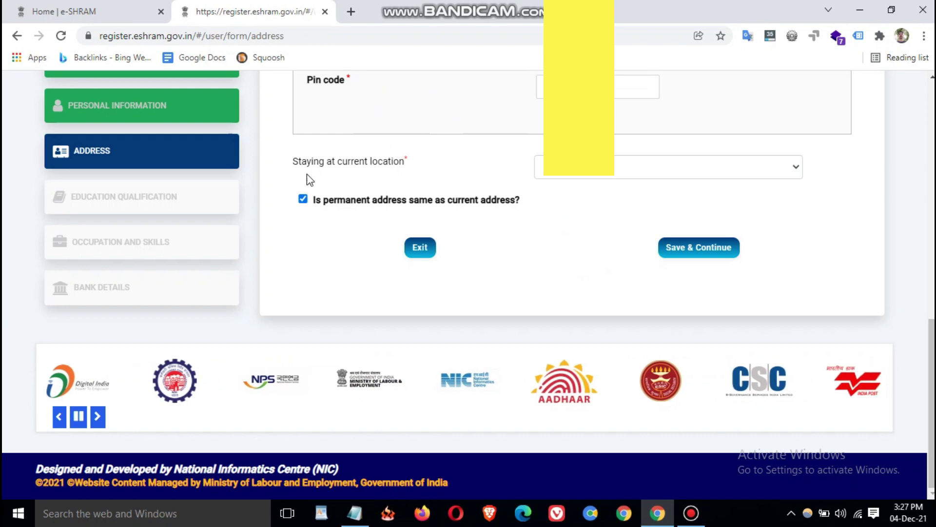
# - Choose the staying period at the current location and save the address details
pyautogui.click(666, 171)
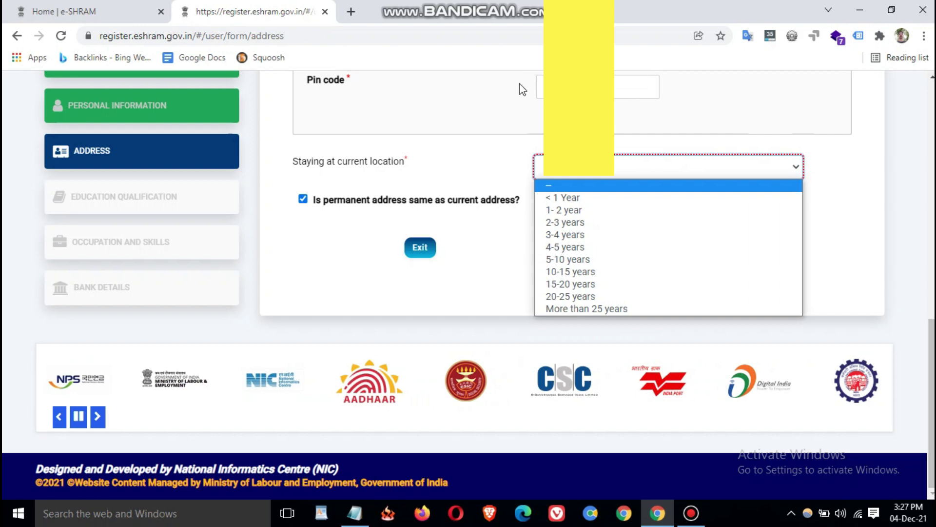
pyautogui.click(591, 276)
pyautogui.click(575, 216)
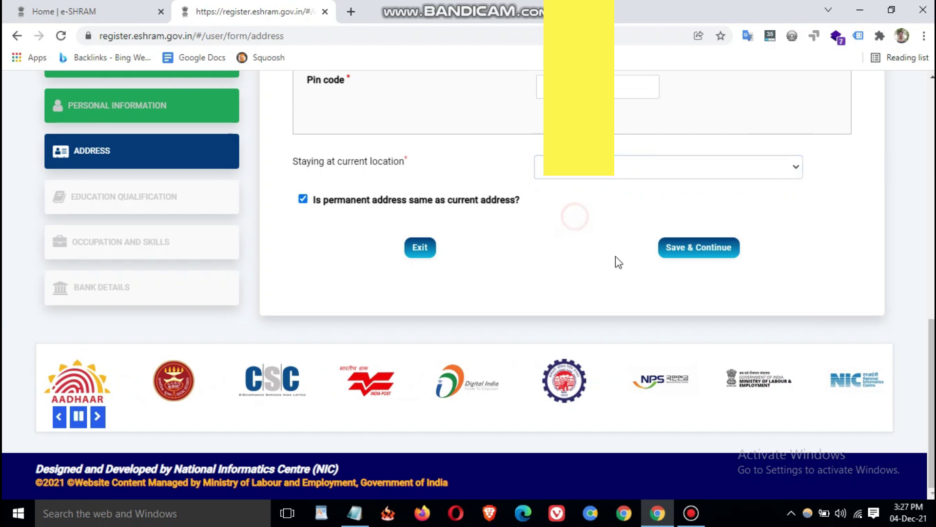
pyautogui.click(688, 249)
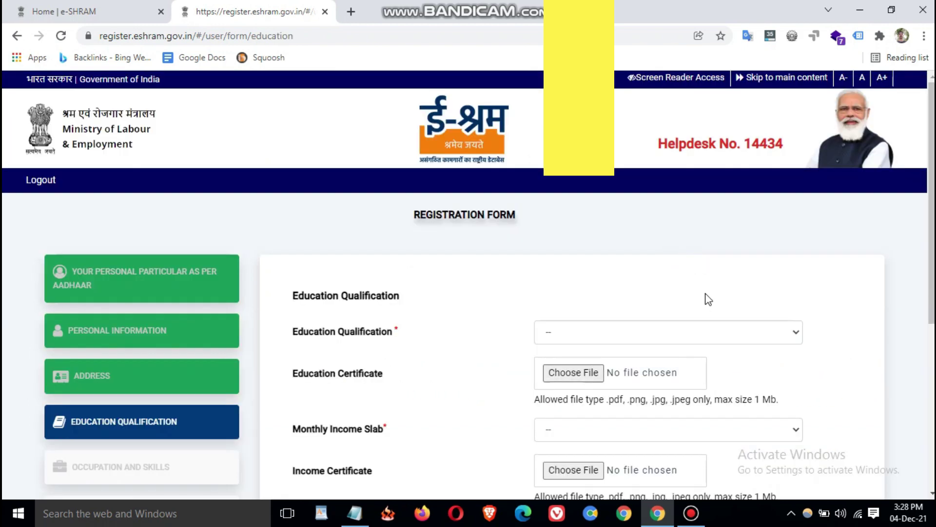
# - Select Higher Secondary as the Education Qualification
pyautogui.scroll(-2, 399, 378)
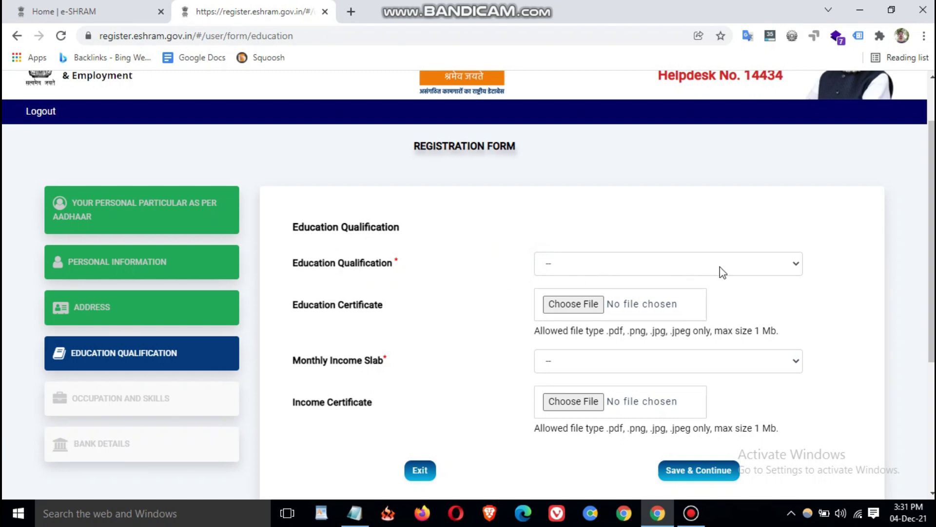
pyautogui.click(708, 271)
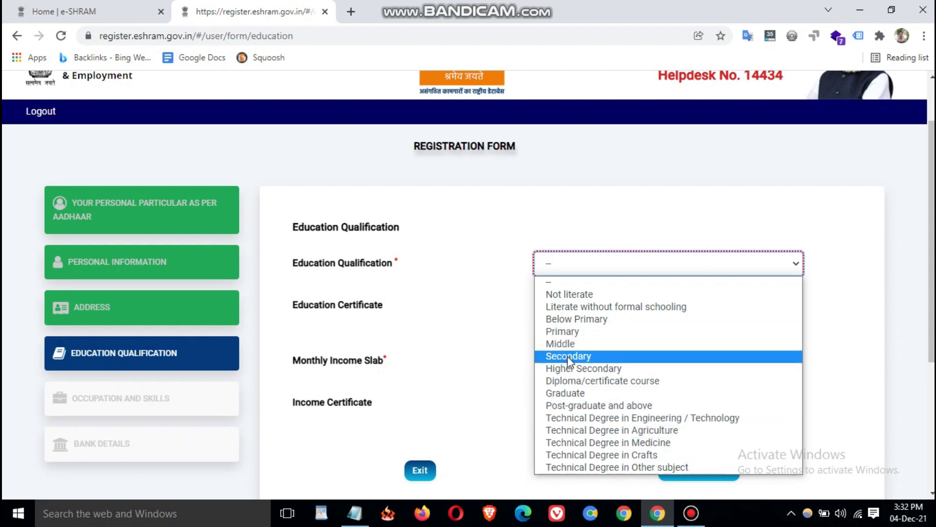
pyautogui.click(605, 370)
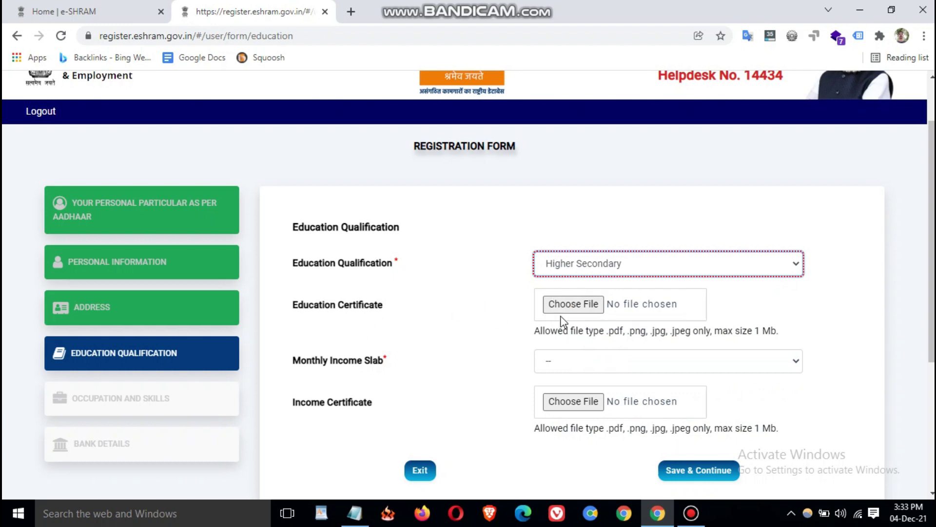
# - Start attaching an education certificate, then cancel without choosing a file
pyautogui.click(566, 304)
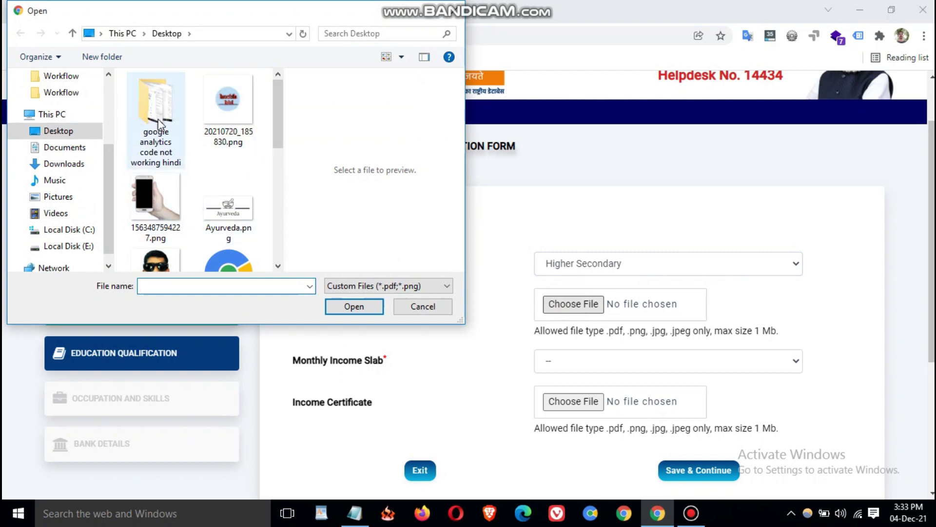
pyautogui.click(420, 307)
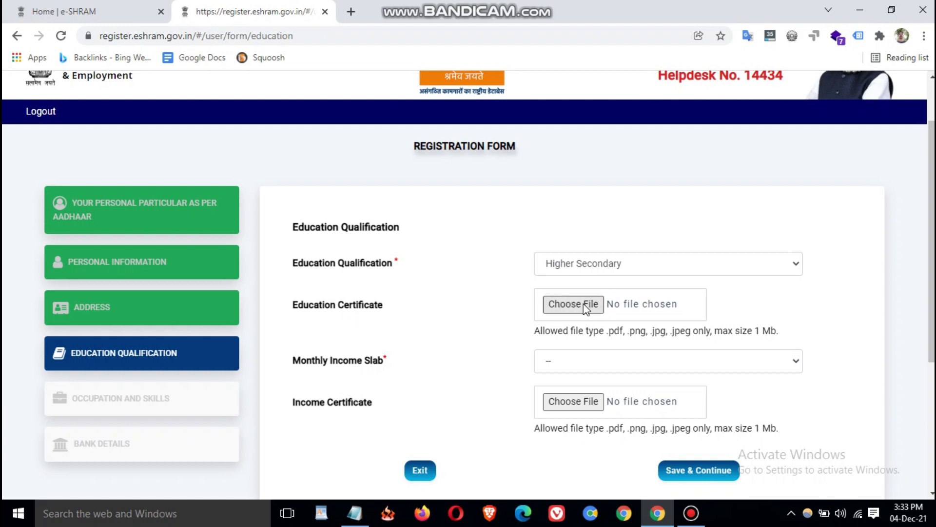
pyautogui.scroll(-2, 594, 305)
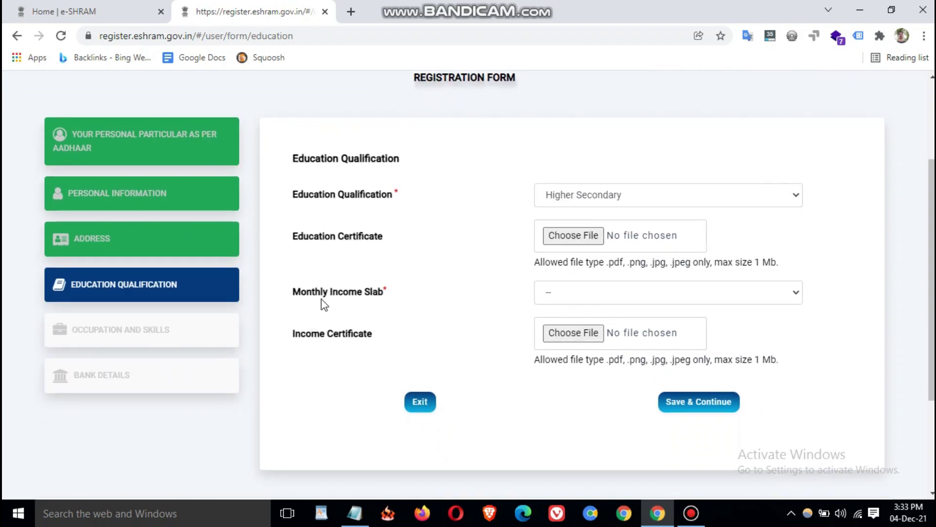
# - Set Monthly Income Slab to 21001 & Above and save the education details
pyautogui.click(669, 297)
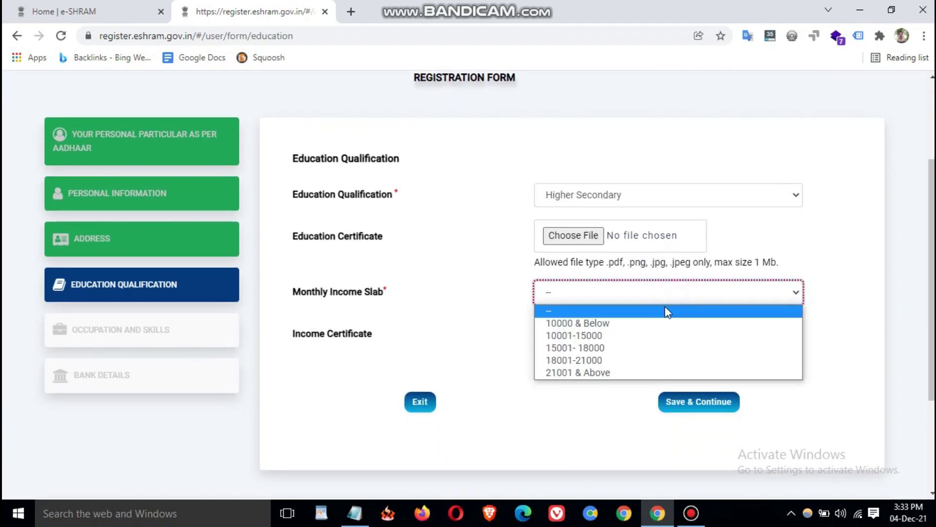
pyautogui.click(607, 369)
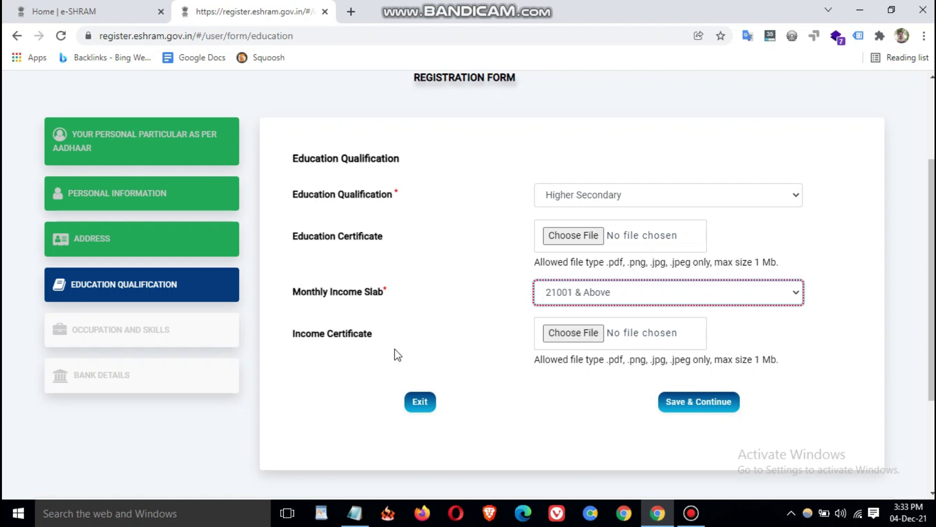
pyautogui.click(676, 406)
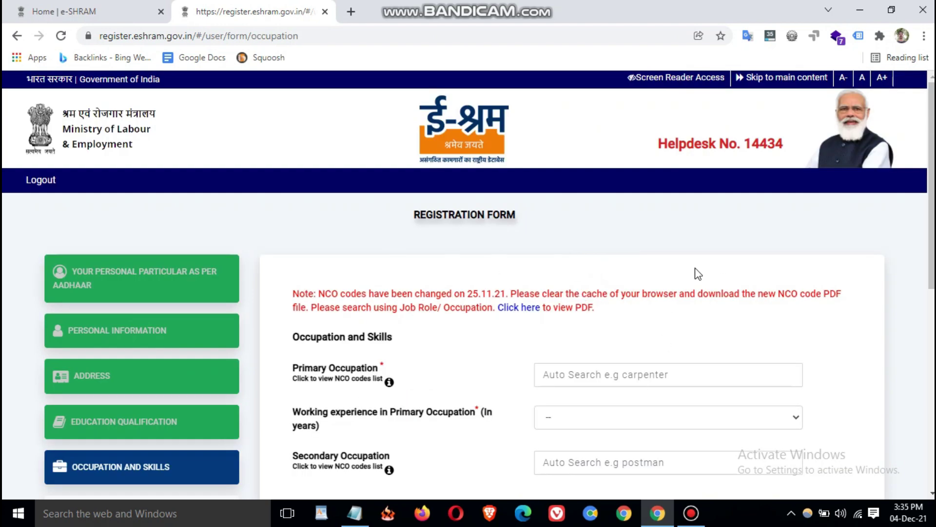
# - Set Primary Occupation to Carpenter - General with 5 years' experience
pyautogui.scroll(-3, 675, 278)
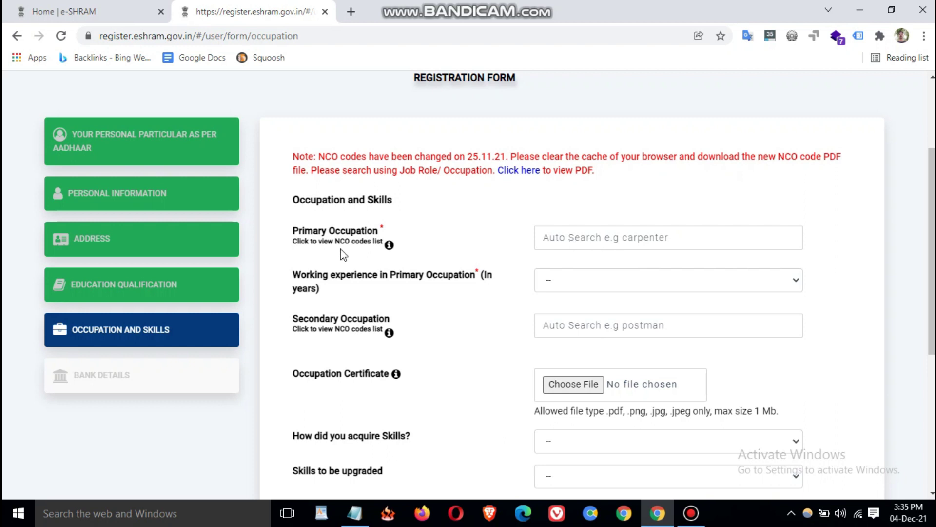
pyautogui.click(578, 241)
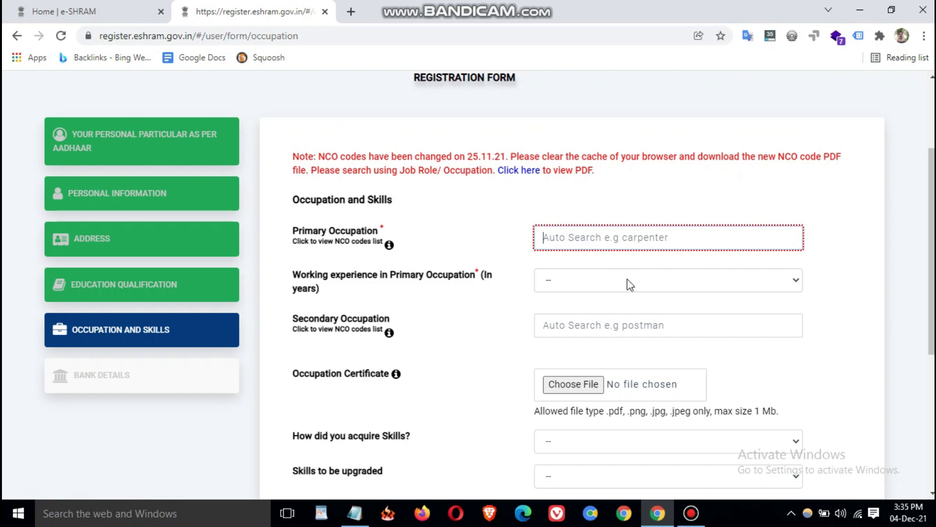
pyautogui.write('carp')
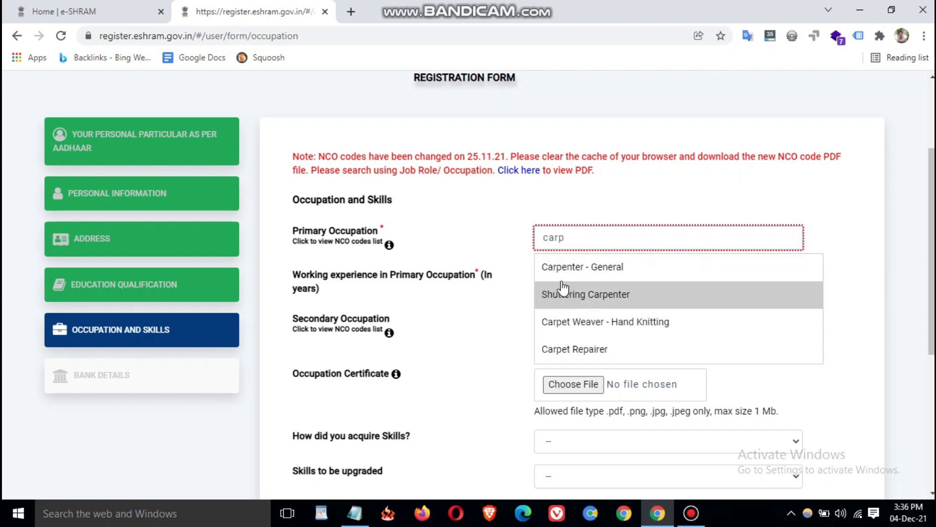
pyautogui.click(589, 267)
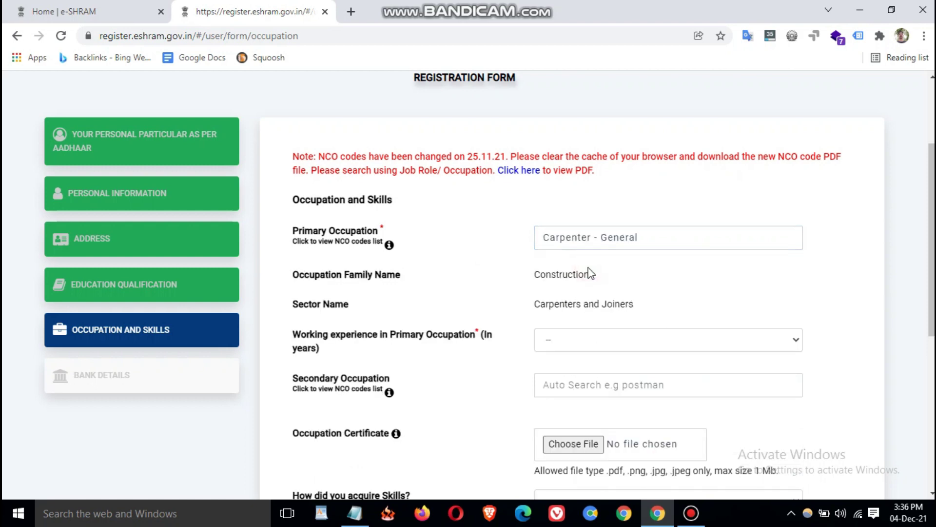
pyautogui.scroll(-1, 585, 271)
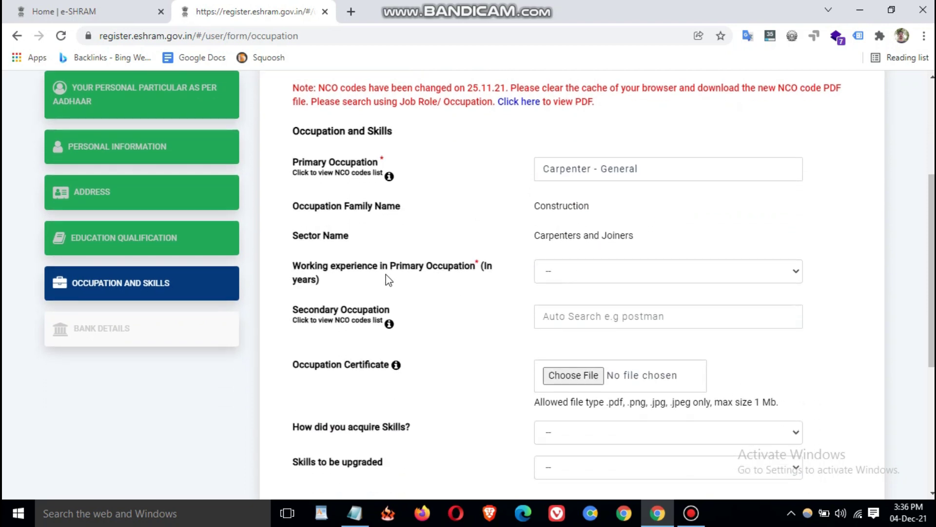
pyautogui.click(650, 277)
pyautogui.scroll(-1, 685, 199)
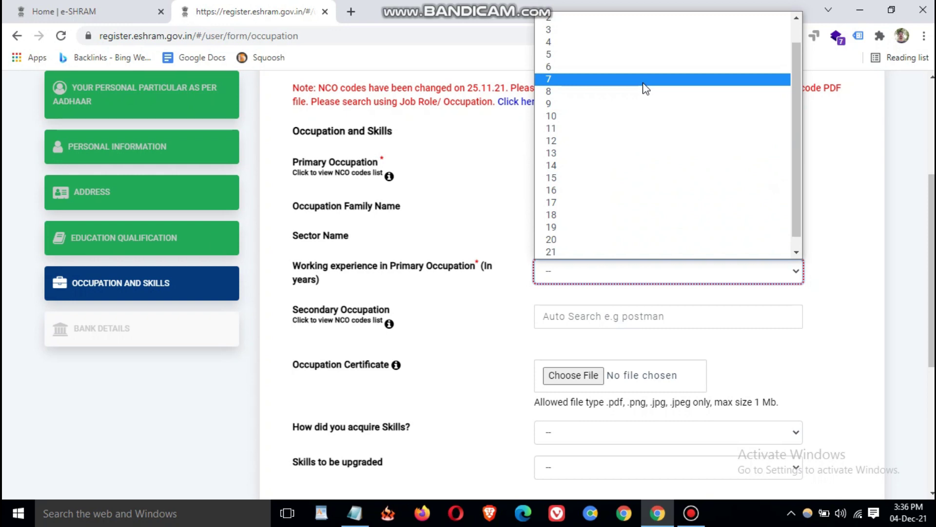
pyautogui.click(588, 55)
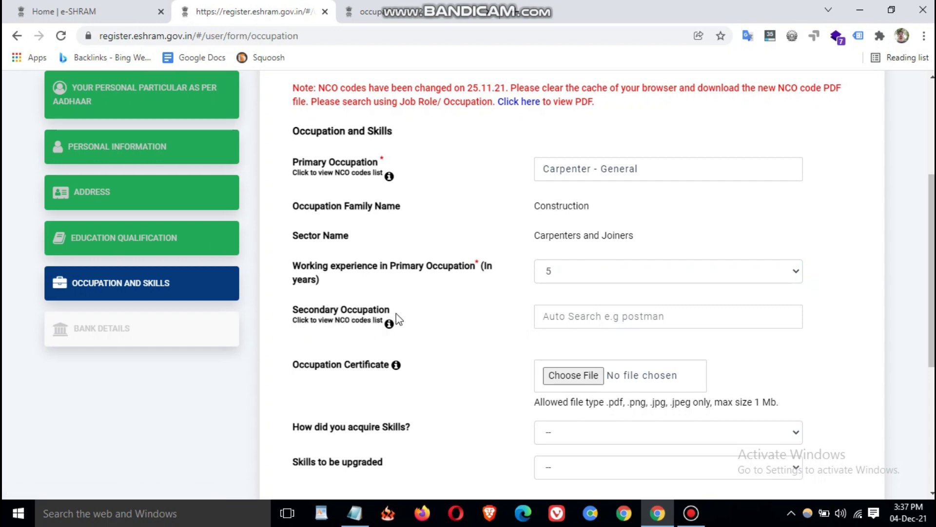
# - Type 'carp' in Secondary Occupation, dismiss the suggestions and open the NCO codes PDF
pyautogui.click(593, 317)
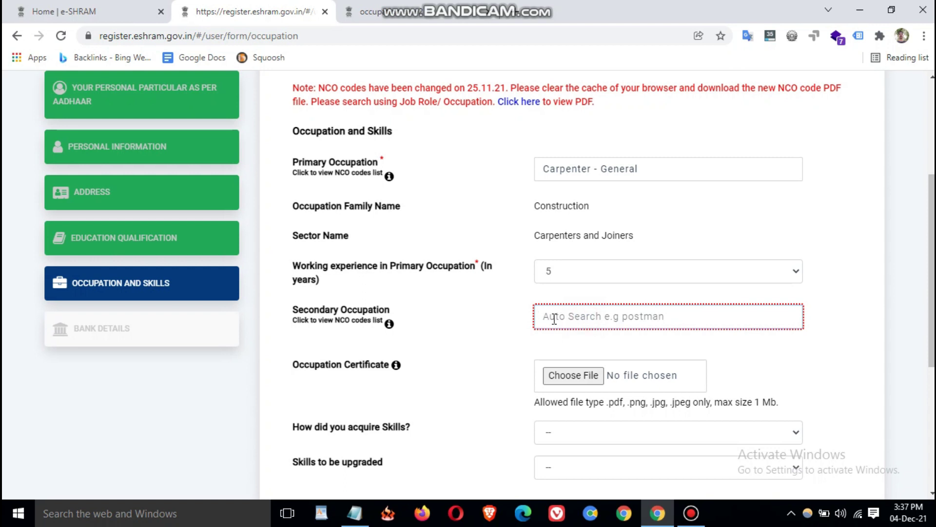
pyautogui.write('carp')
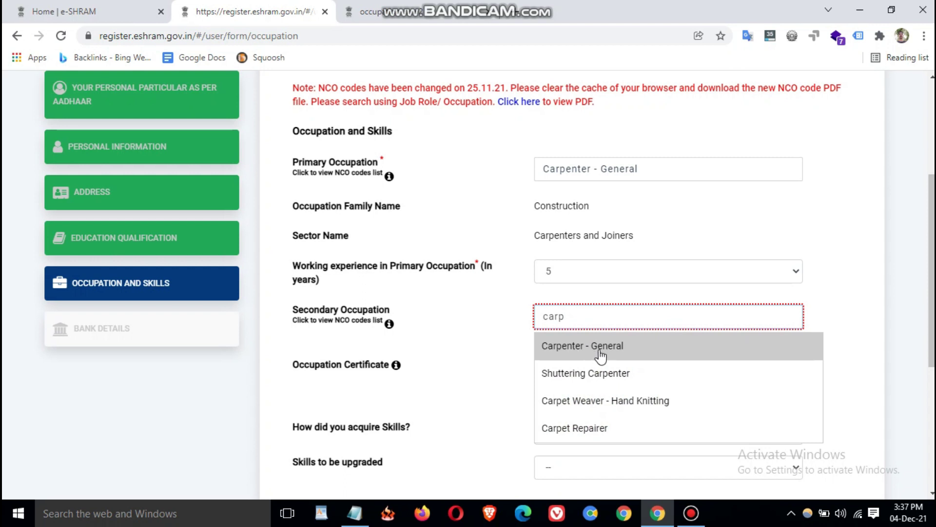
pyautogui.click(495, 337)
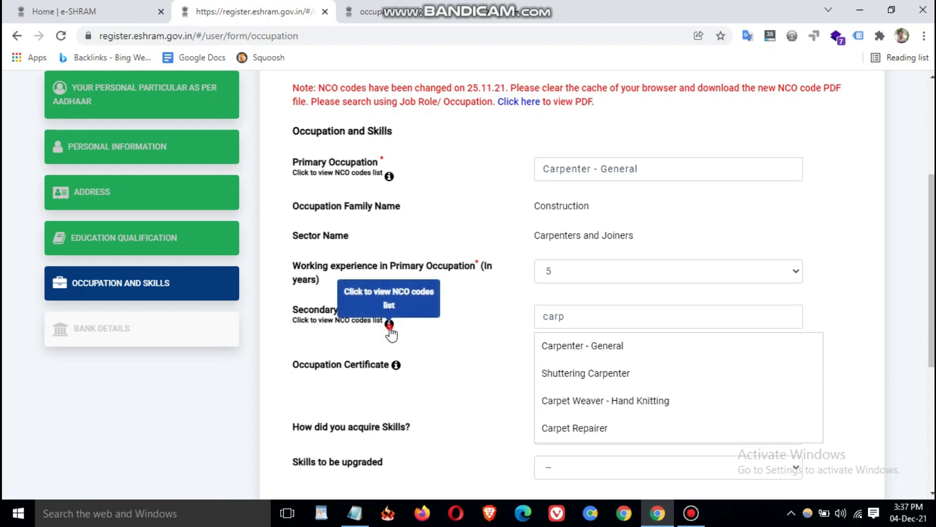
pyautogui.click(389, 324)
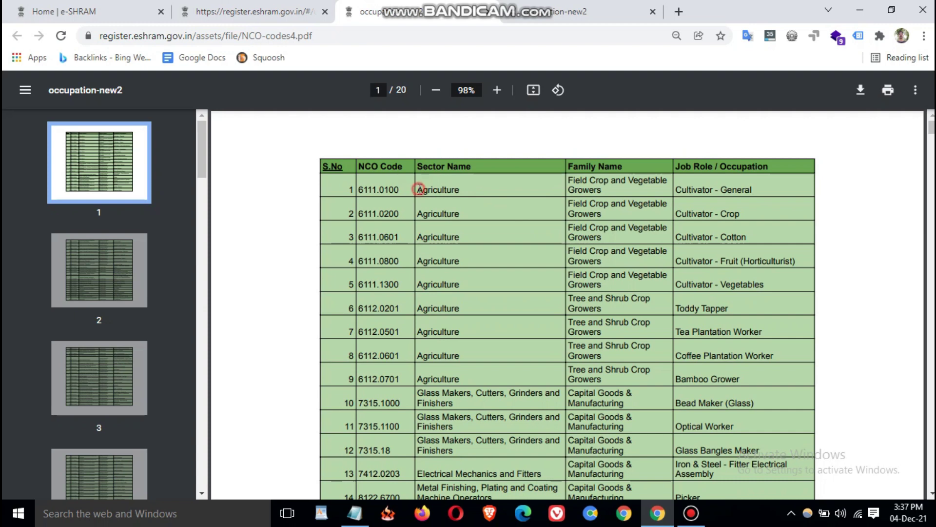
# - Select the first rows of the NCO codes table, then scroll through the PDF pages
pyautogui.moveTo(422, 188); pyautogui.dragTo(469, 293)
pyautogui.click(511, 302)
pyautogui.scroll(-4, 509, 293)
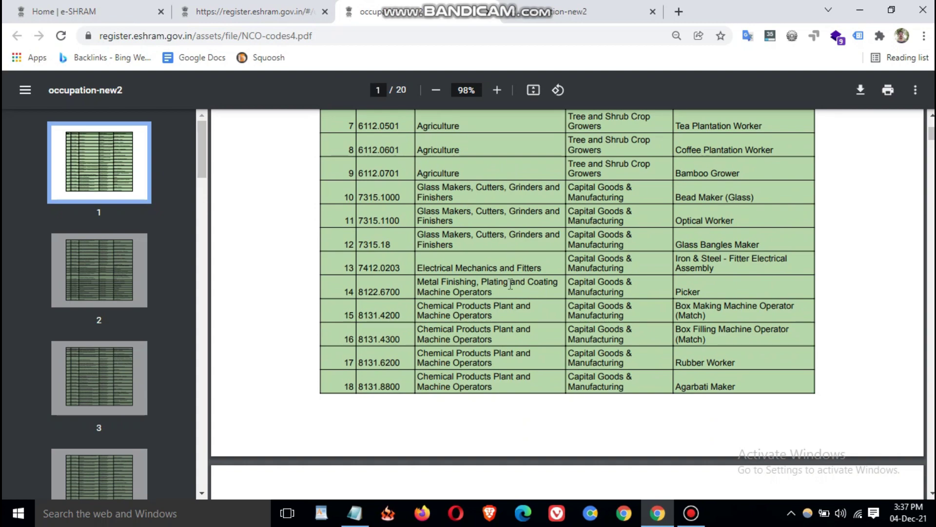
pyautogui.scroll(-8, 511, 285)
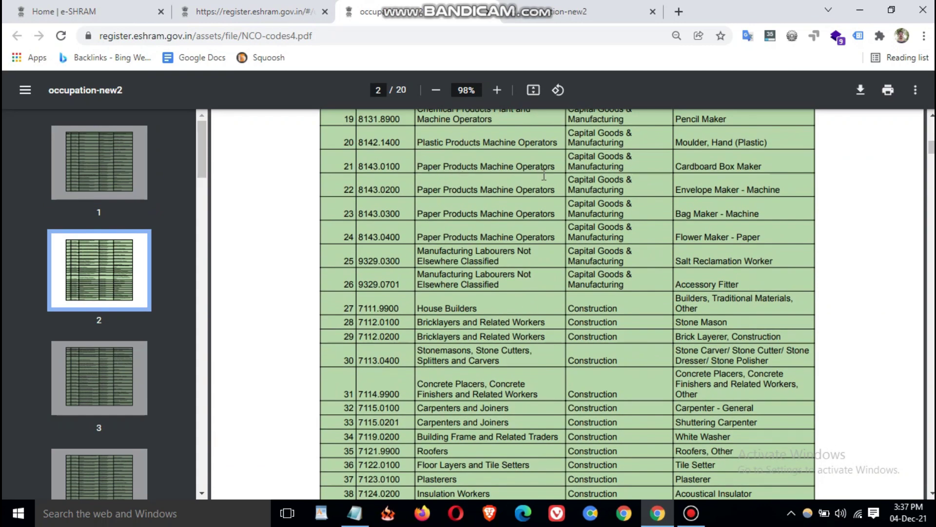
pyautogui.scroll(-15, 542, 276)
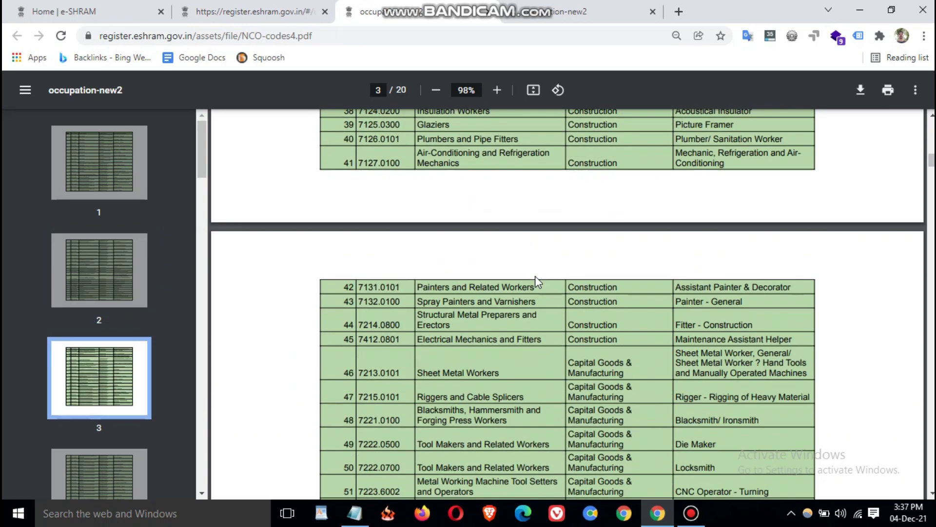
pyautogui.scroll(-15, 528, 282)
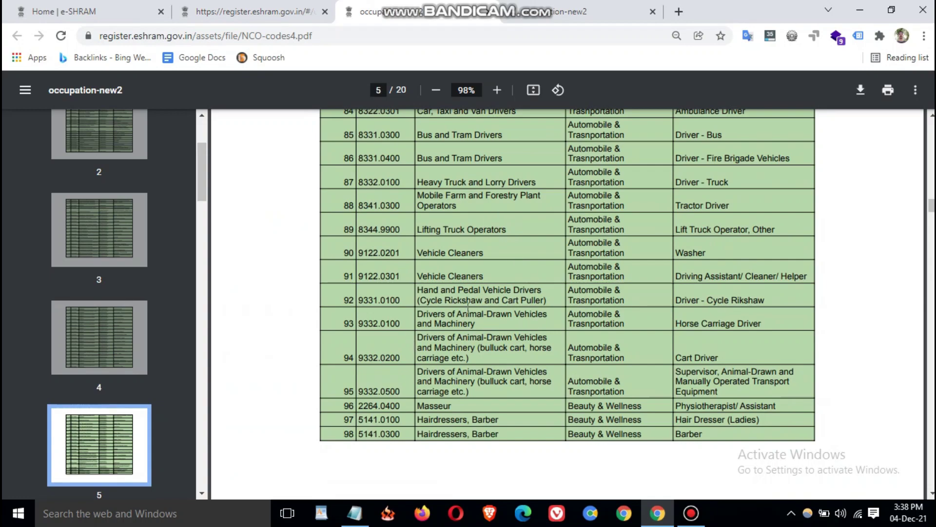
pyautogui.scroll(-15, 498, 305)
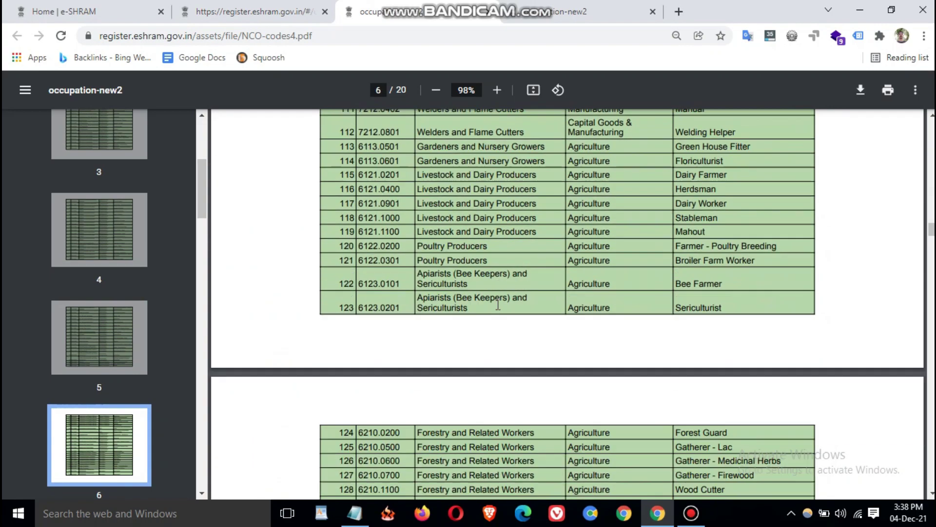
pyautogui.scroll(-3, 498, 304)
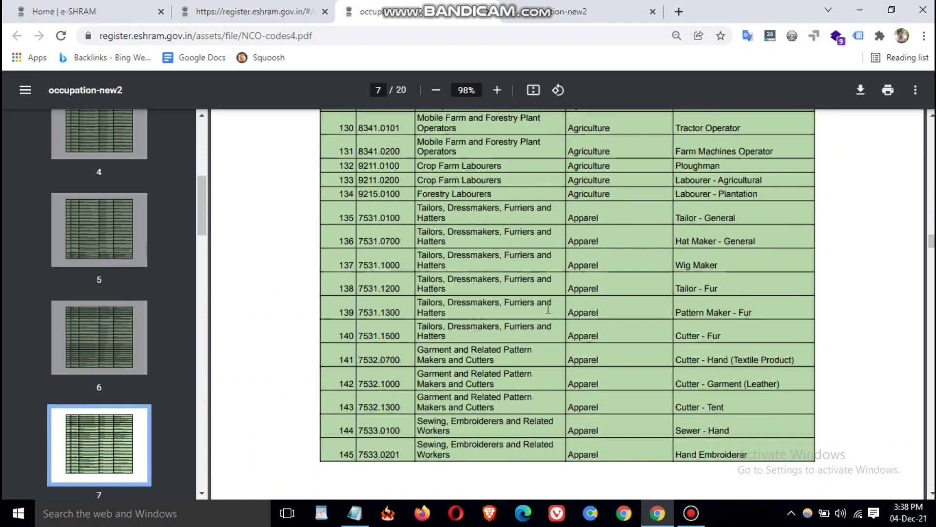
pyautogui.scroll(15, 563, 305)
# - Back on the form, leave Secondary Occupation and skills unset and save the occupation details
pyautogui.click(253, 12)
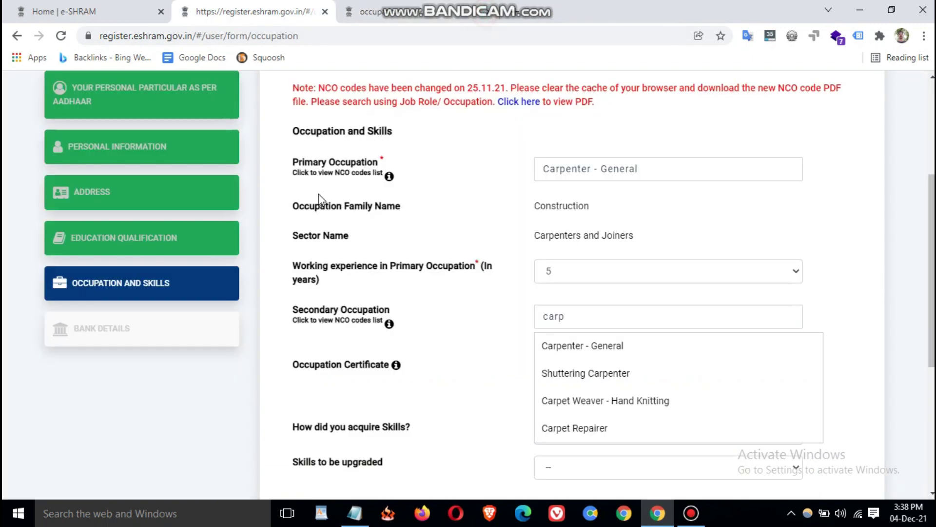
pyautogui.scroll(-1, 481, 322)
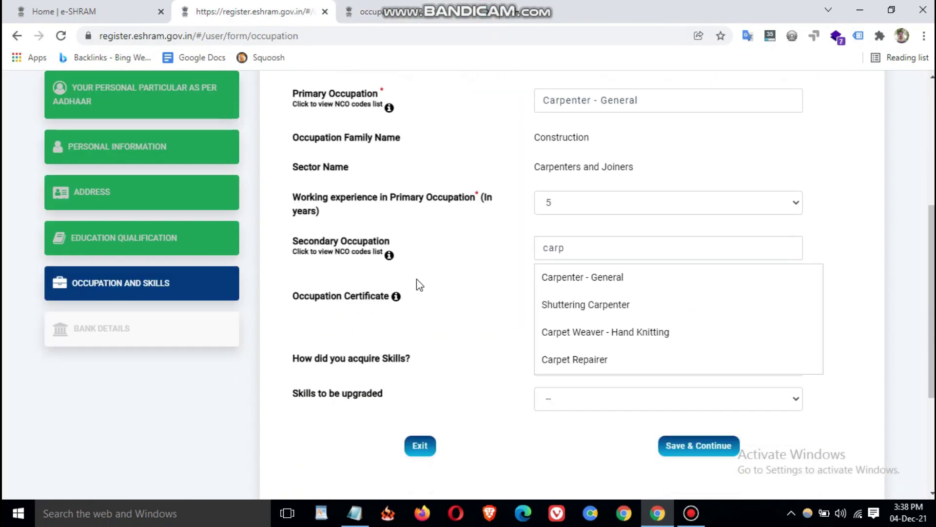
pyautogui.click(517, 267)
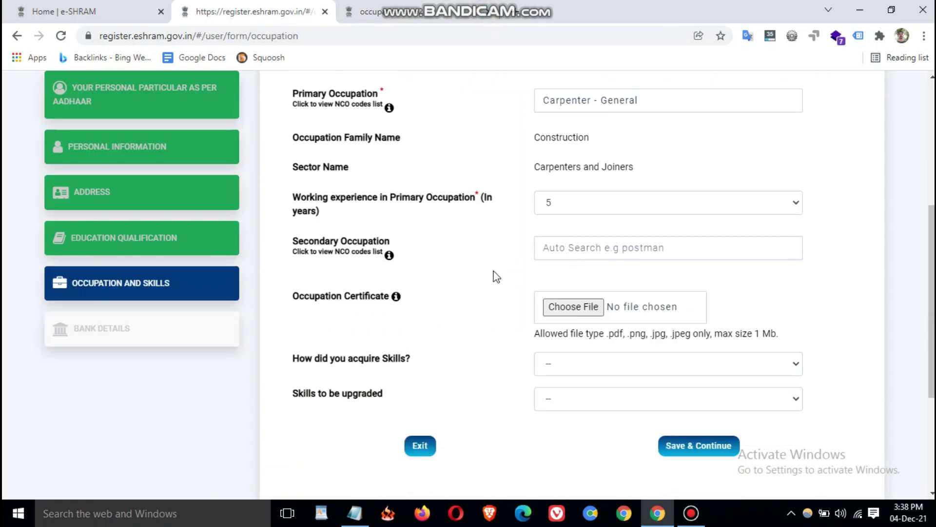
pyautogui.scroll(-2, 490, 271)
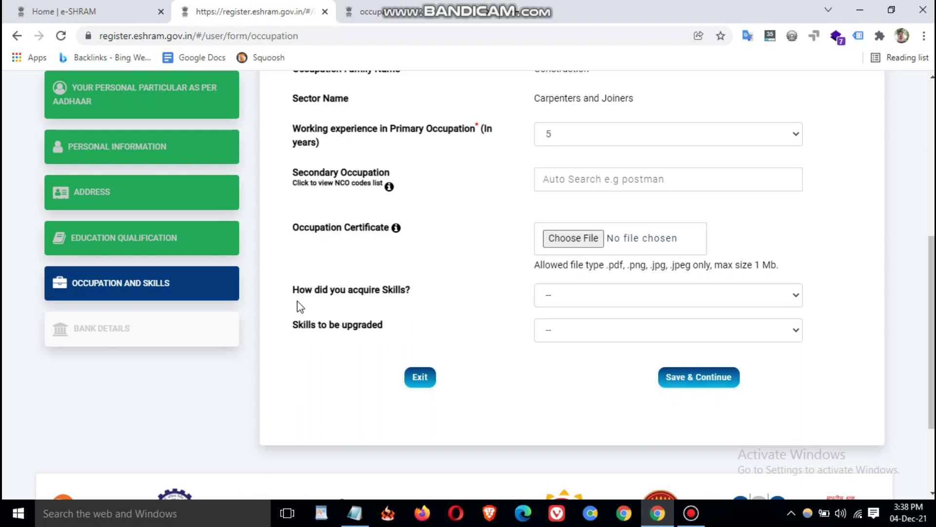
pyautogui.click(647, 303)
pyautogui.click(493, 292)
pyautogui.click(695, 387)
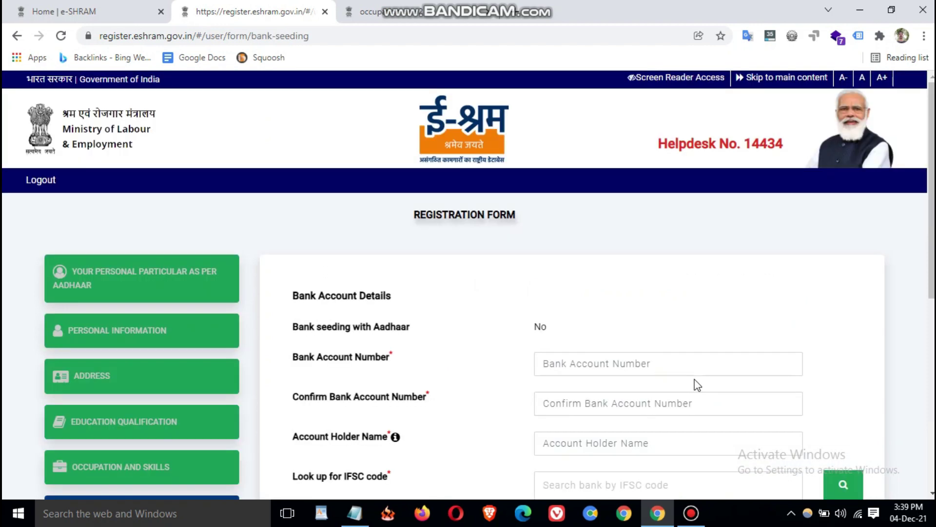
# - Save the entered bank account details and move on to the Preview/Self Declaration page
pyautogui.scroll(-3, 481, 301)
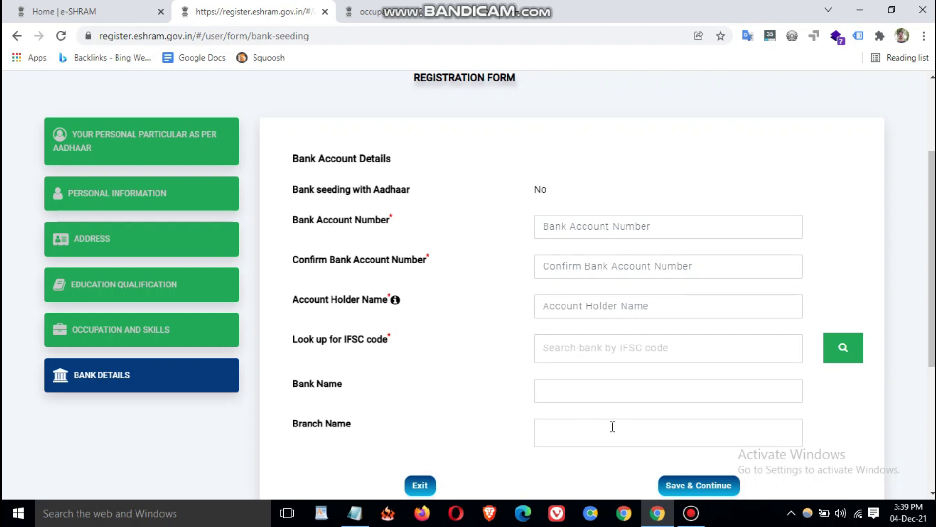
pyautogui.scroll(-2, 615, 423)
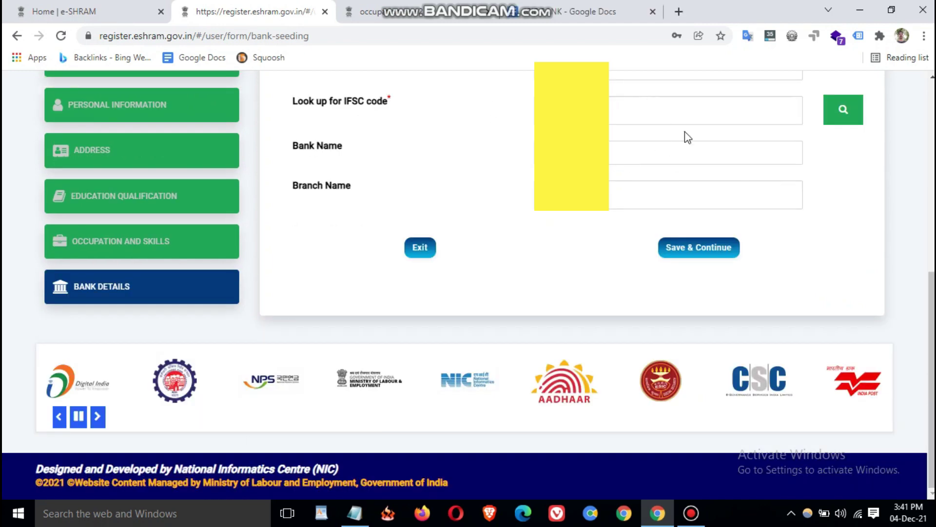
pyautogui.click(698, 250)
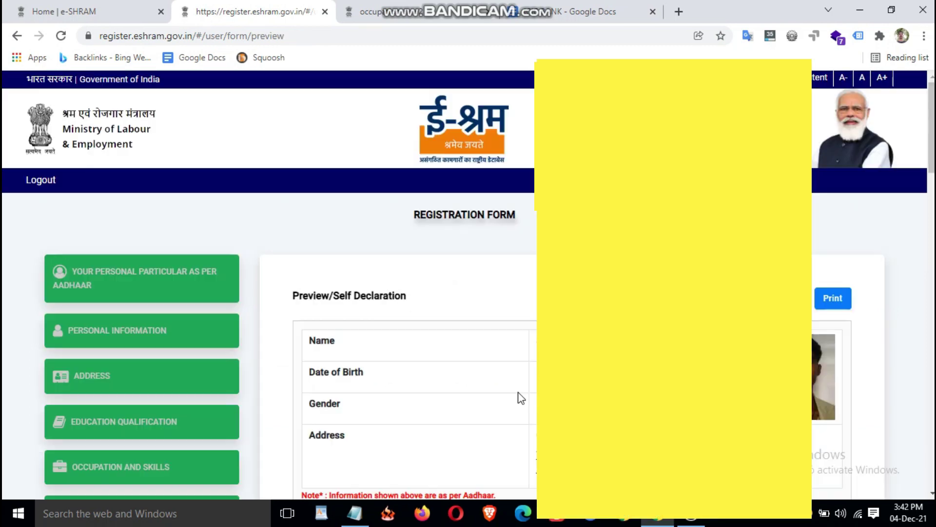
# - Review the registration preview to the bottom and tick the self-declaration undertaking checkbox
pyautogui.scroll(-3, 513, 374)
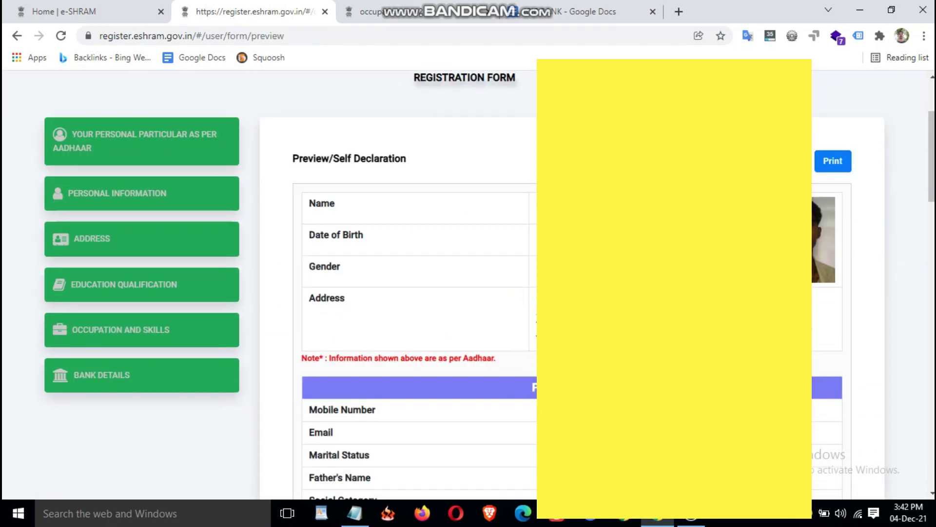
pyautogui.scroll(-3, 513, 374)
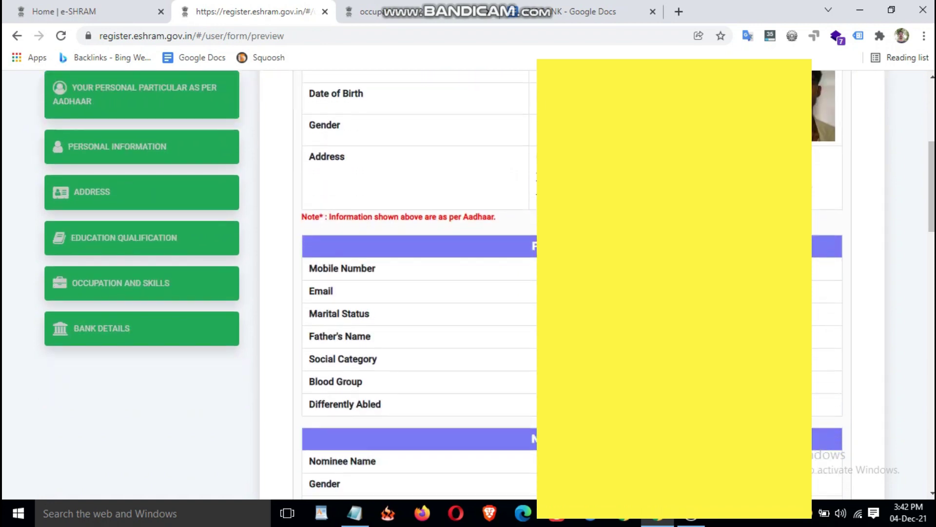
pyautogui.scroll(-15, 419, 288)
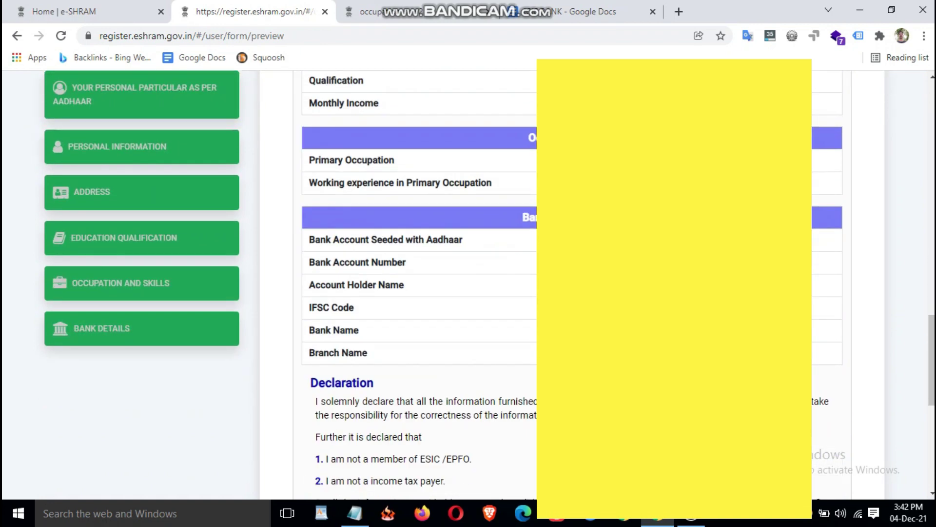
pyautogui.scroll(-4, 419, 287)
pyautogui.scroll(-1, 509, 291)
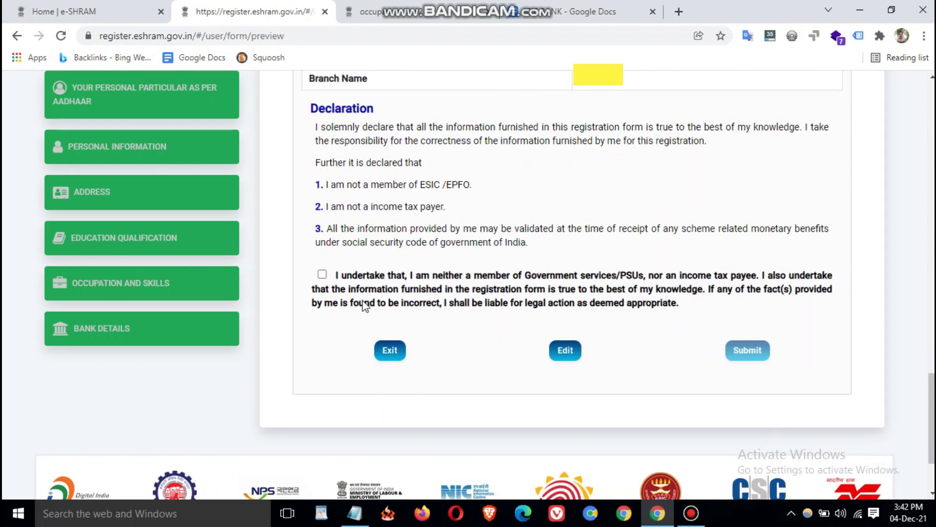
pyautogui.click(324, 277)
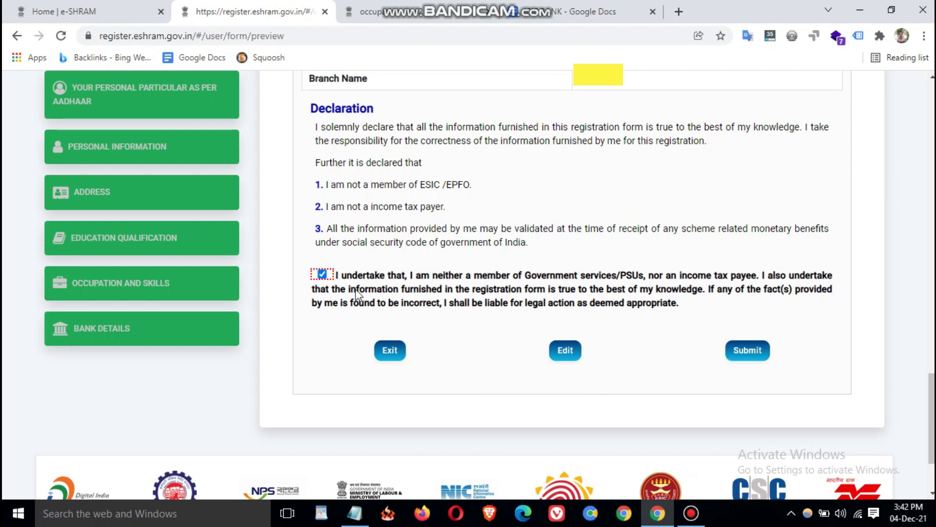
# - Submit the registration and inspect the UAN number on the generated card
pyautogui.click(754, 353)
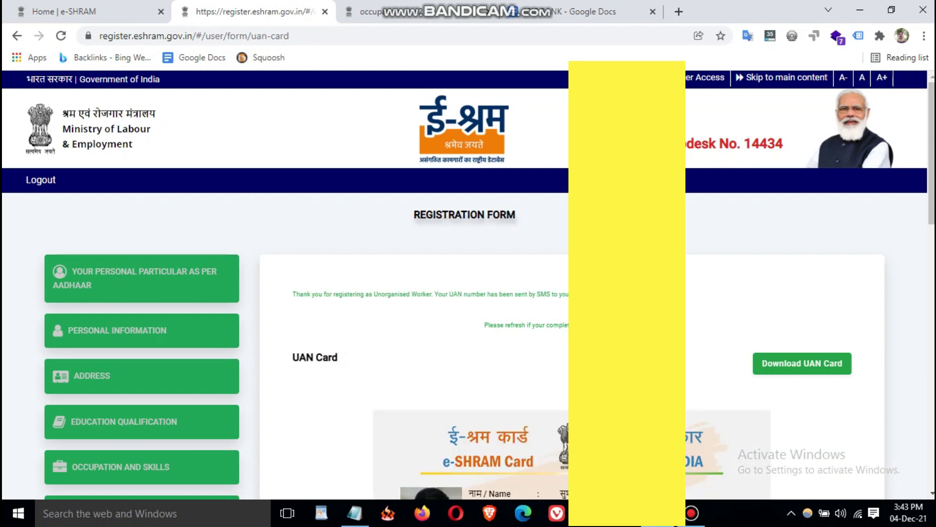
pyautogui.scroll(-4, 468, 283)
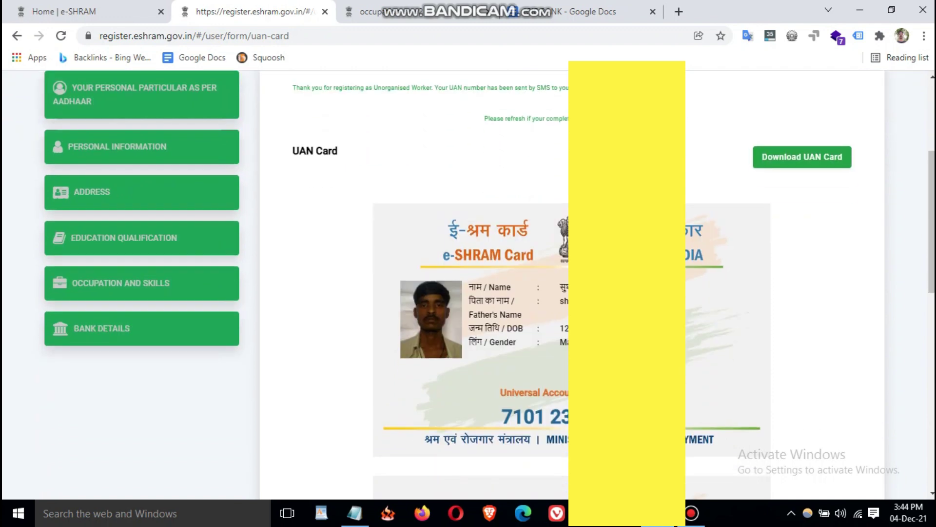
pyautogui.scroll(-1, 467, 184)
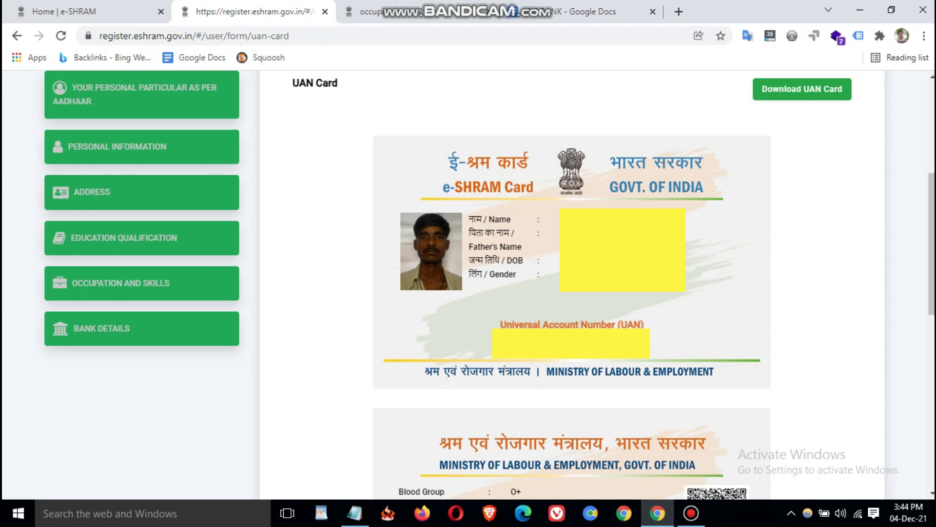
pyautogui.moveTo(502, 353); pyautogui.dragTo(650, 359)
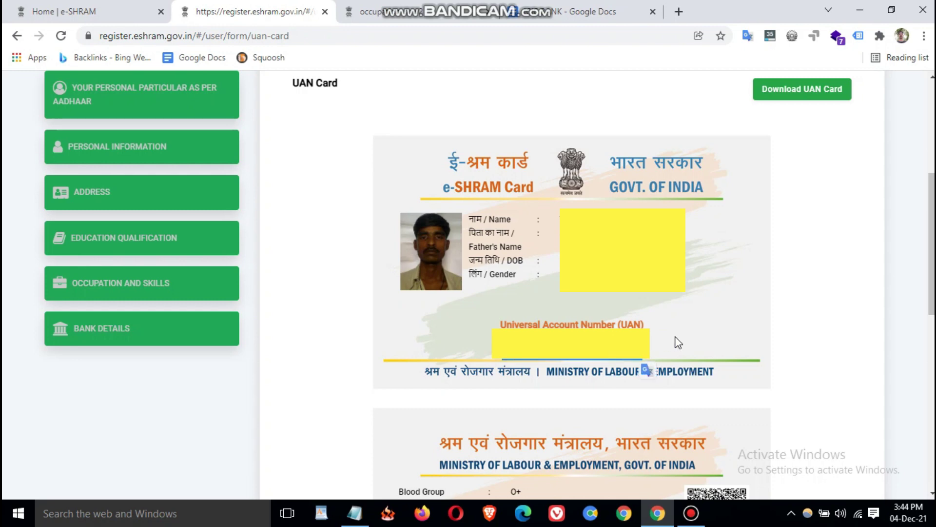
pyautogui.click(673, 343)
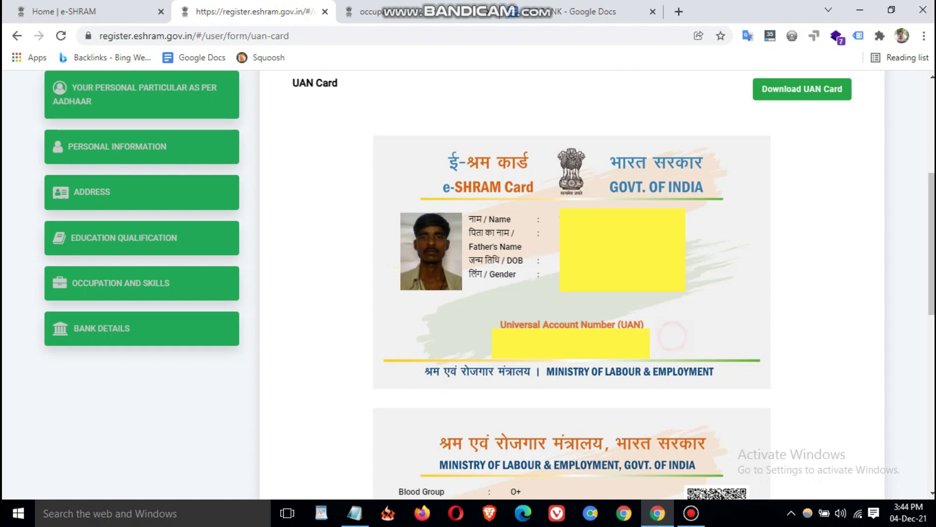
pyautogui.moveTo(501, 354); pyautogui.dragTo(652, 349)
pyautogui.click(657, 343)
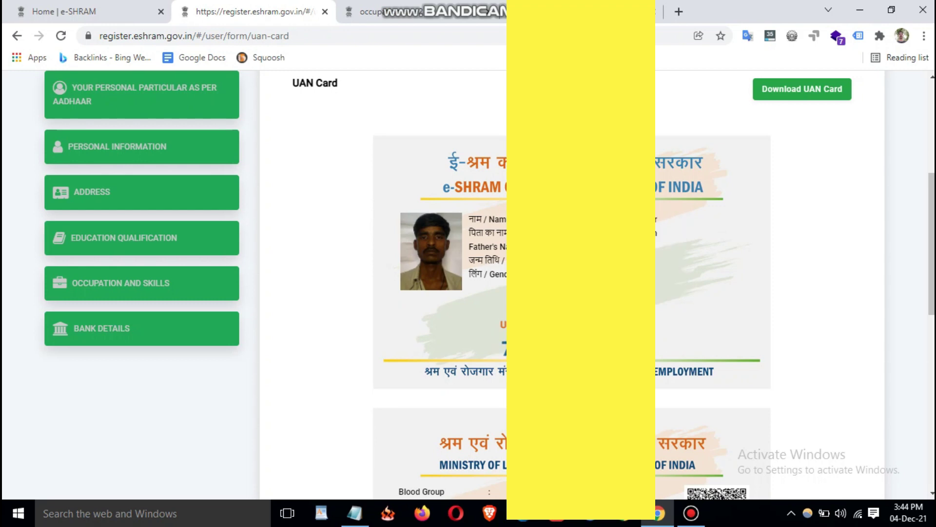
# - Review the rest of the UAN card down to the bottom and complete the registration
pyautogui.scroll(-4, 439, 283)
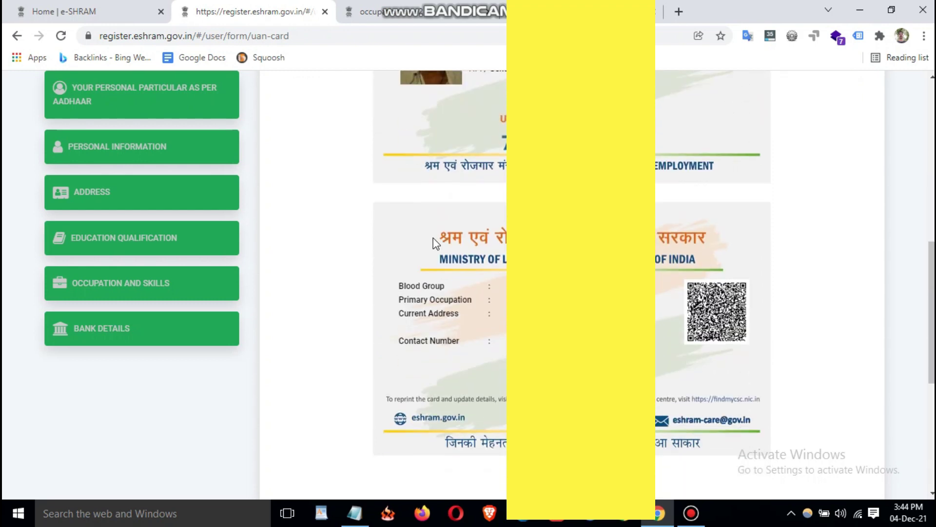
pyautogui.moveTo(445, 238); pyautogui.dragTo(517, 239)
pyautogui.scroll(3, 439, 283)
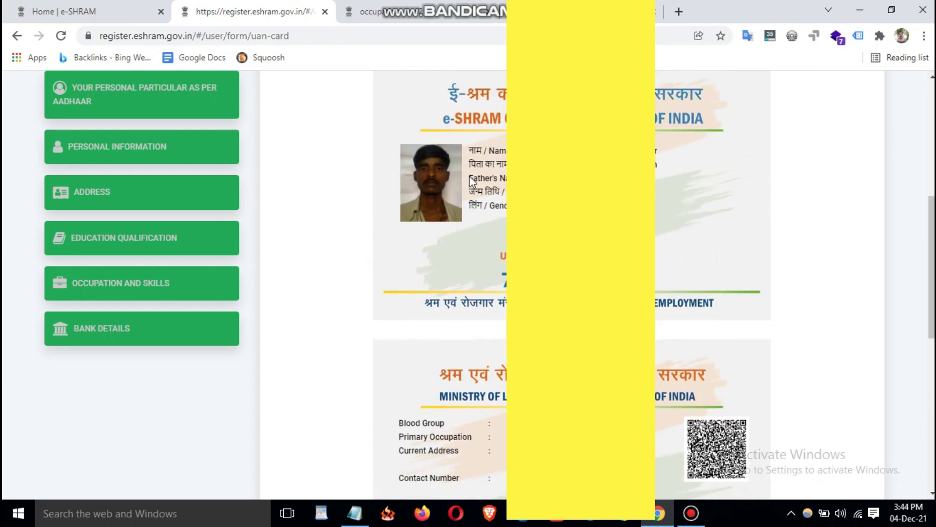
pyautogui.scroll(-1, 571, 283)
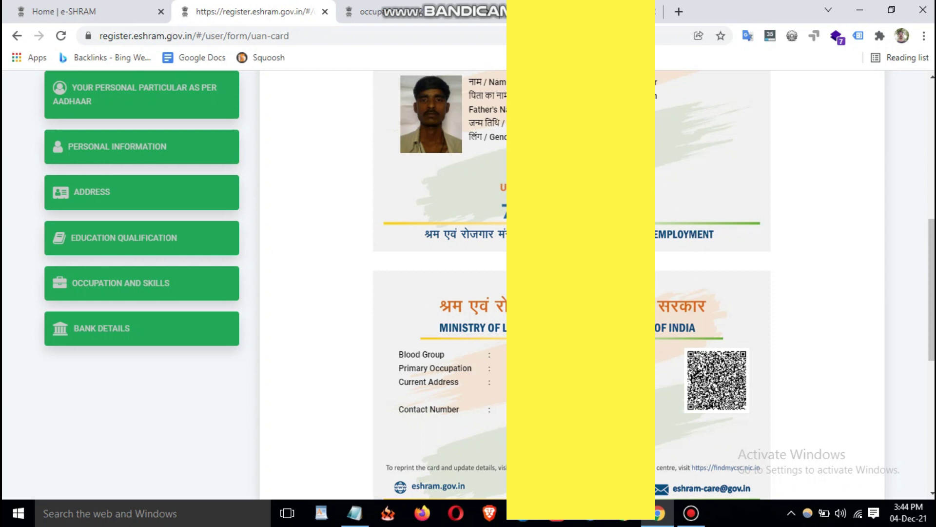
pyautogui.scroll(-4, 439, 283)
pyautogui.scroll(-1, 468, 283)
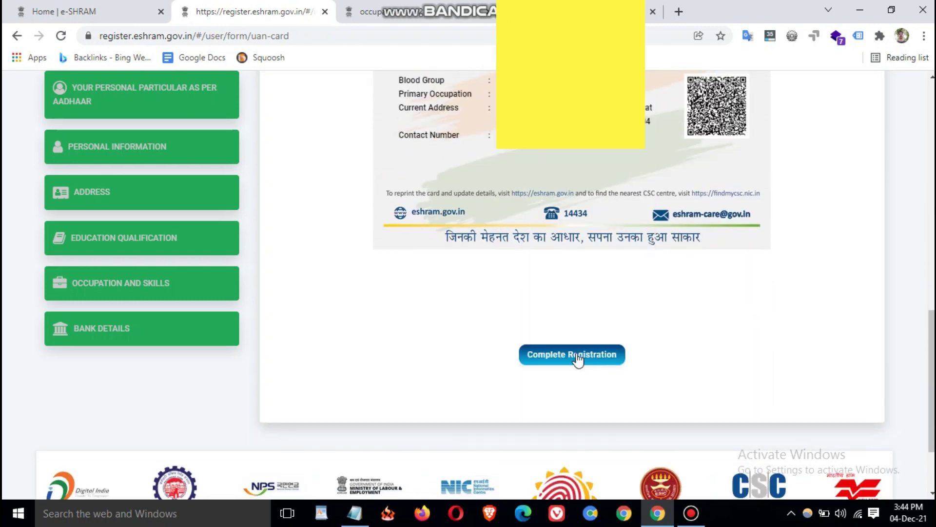
pyautogui.click(576, 354)
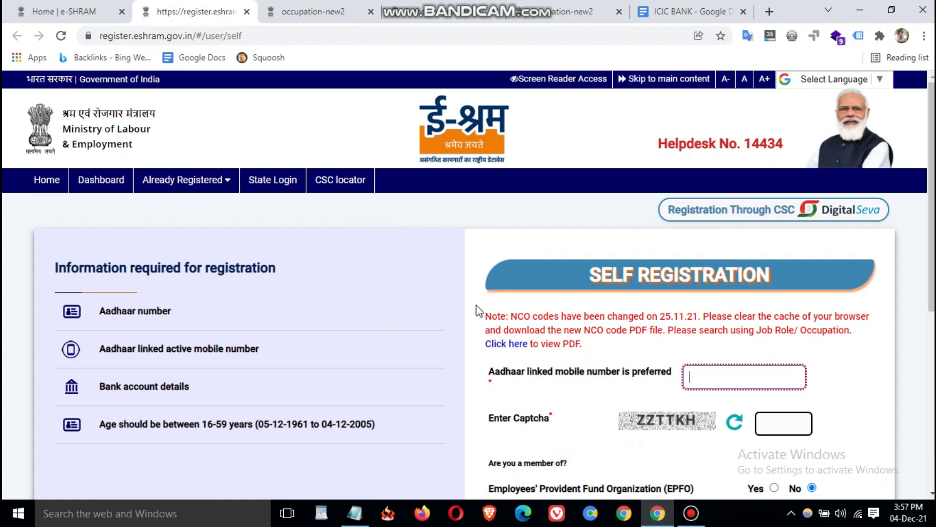
# - Close both old e-SHRAM tabs, confirming Leave, and the occupation-new2 PDF tab, then open a new tab
pyautogui.click(122, 11)
pyautogui.click(122, 11)
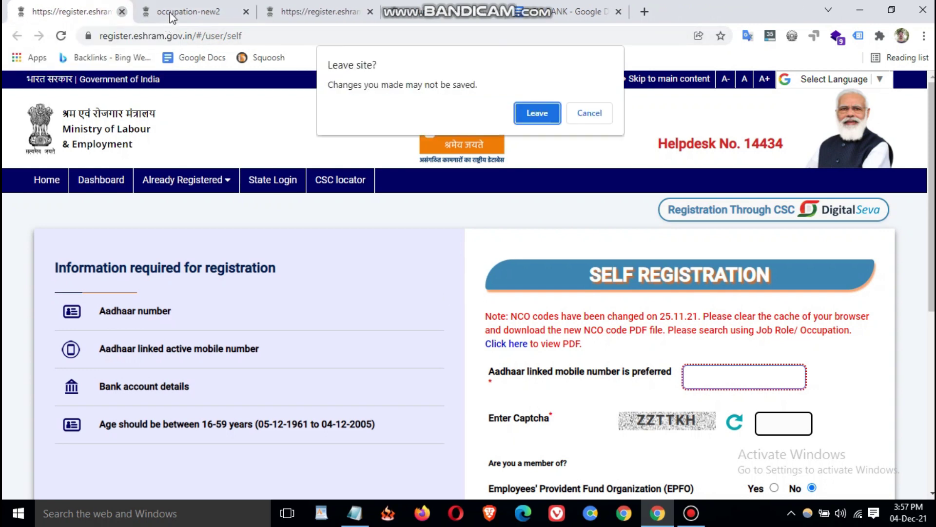
pyautogui.click(543, 115)
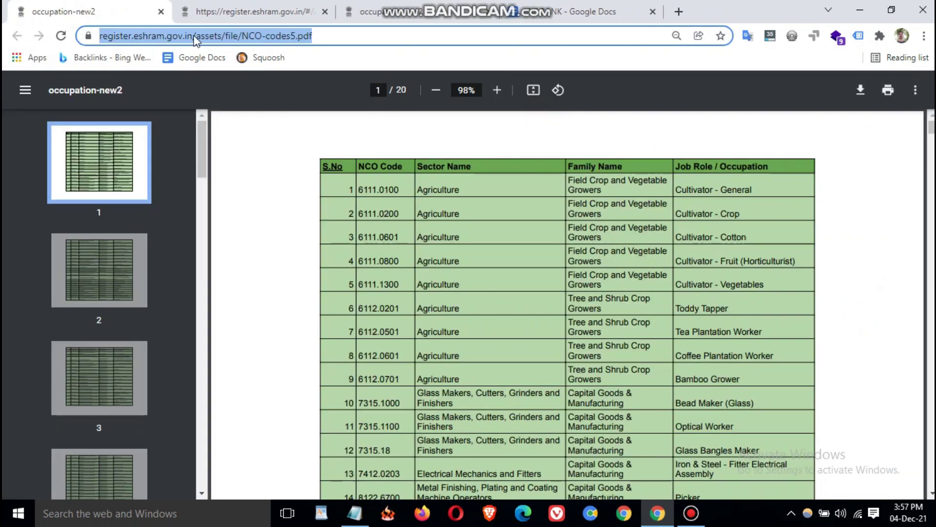
pyautogui.click(161, 14)
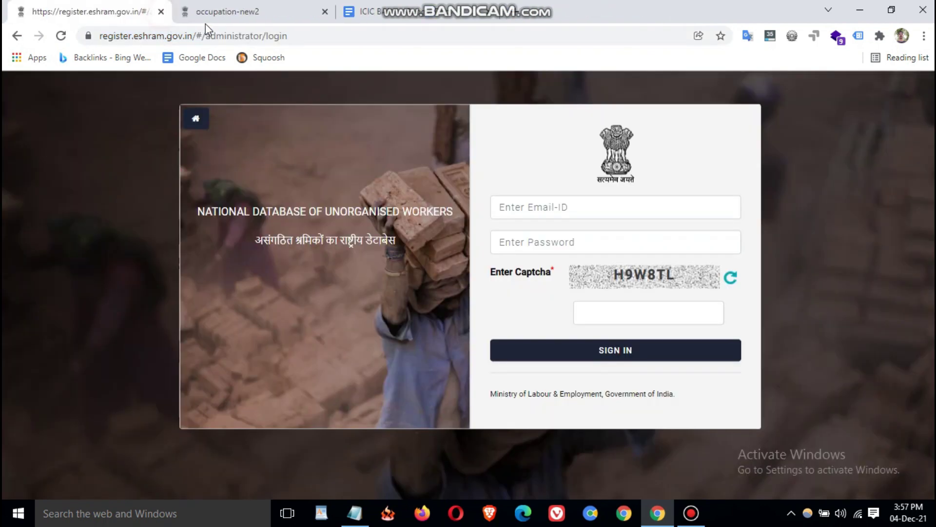
pyautogui.click(525, 13)
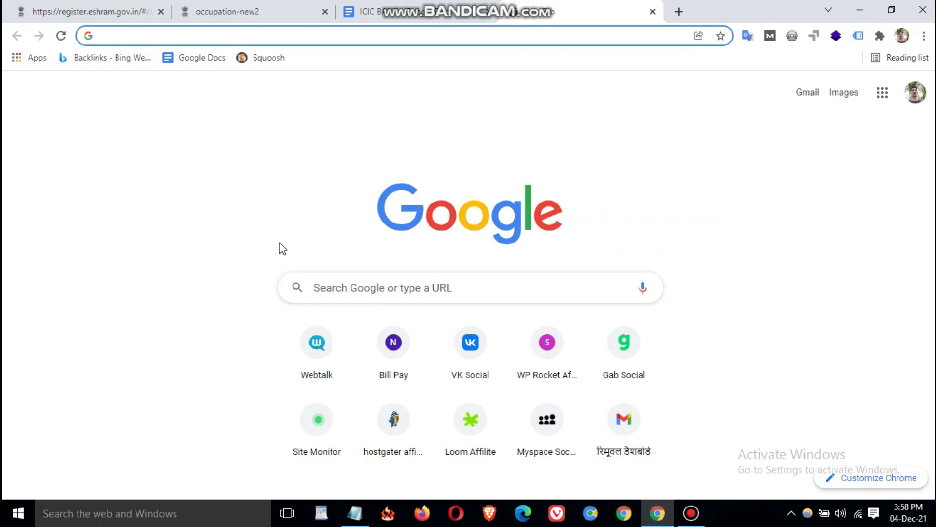
# - Search Google for 'eshram card', open the e-SHRAM: Home result, and start the Already Registered update
pyautogui.write('eshram card')
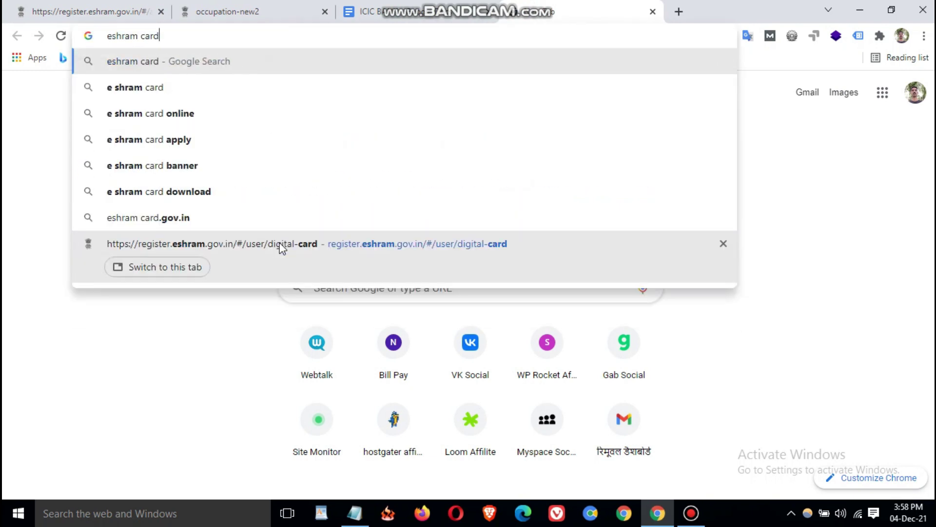
pyautogui.press('Return')
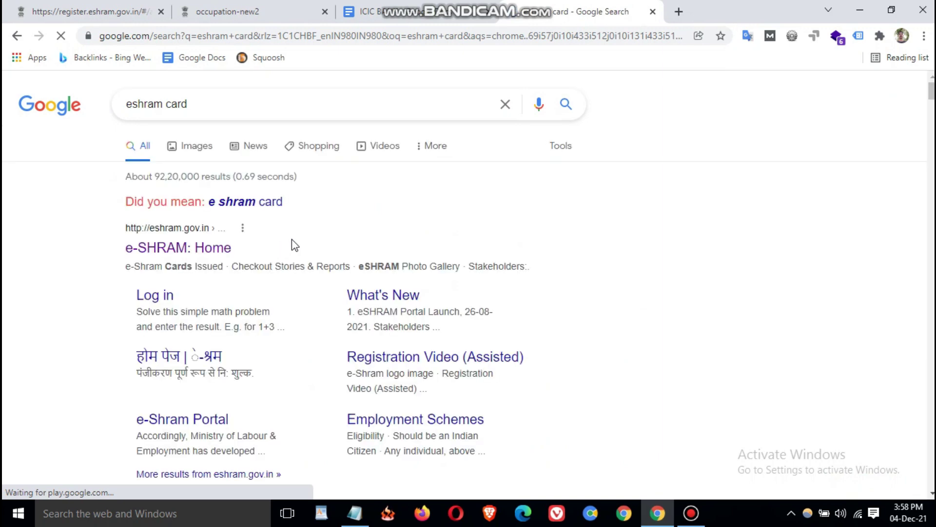
pyautogui.click(167, 252)
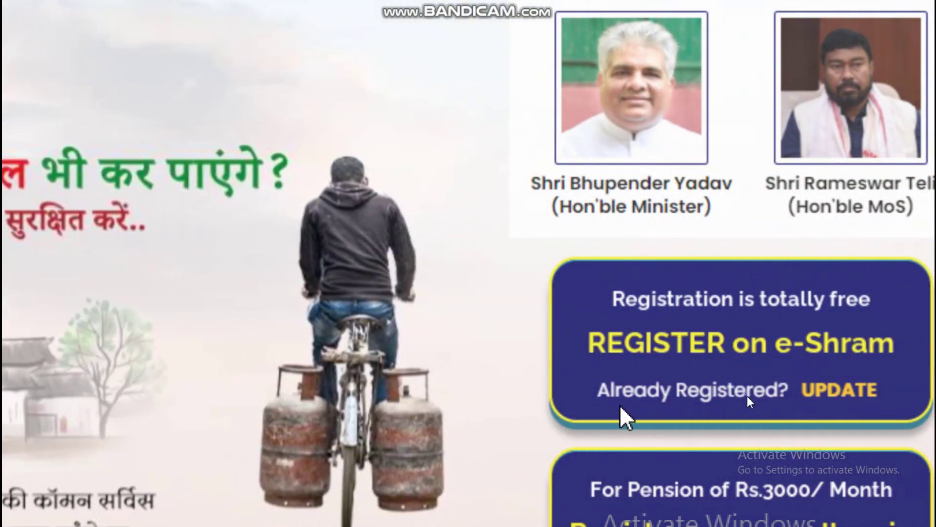
pyautogui.click(860, 398)
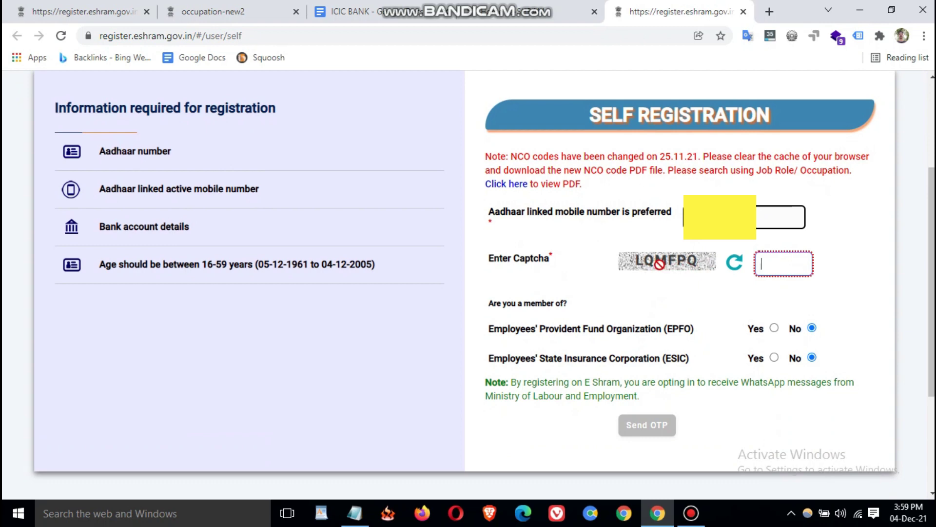
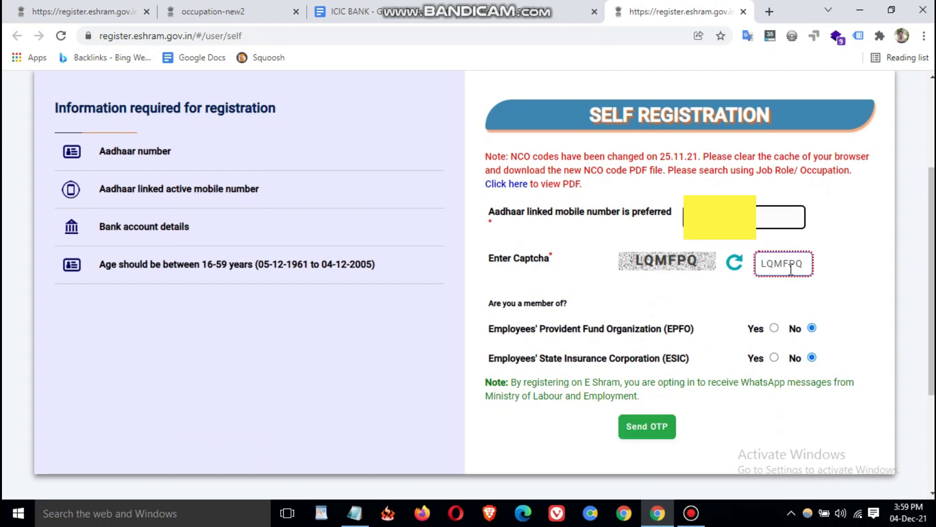
# - Verify the mobile number with the captcha and OTP, then submit the Aadhaar number with terms accepted
pyautogui.click(657, 432)
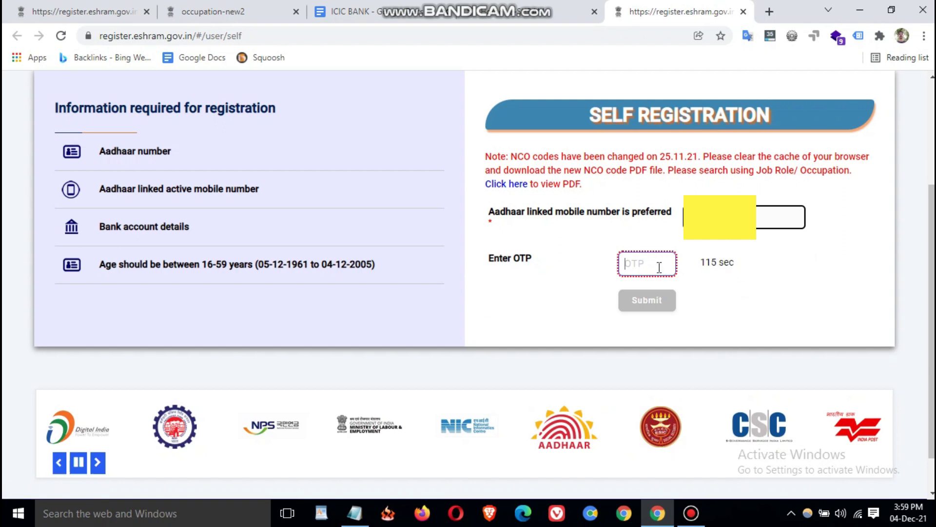
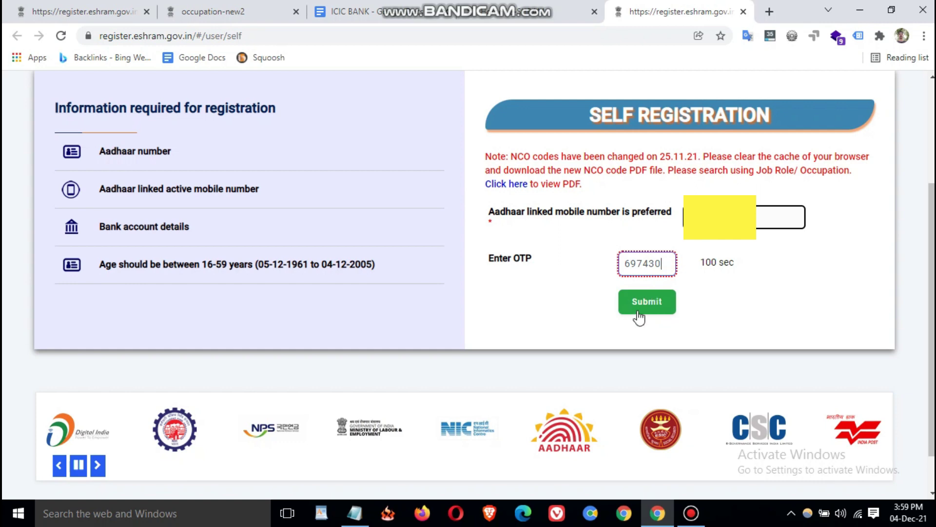
pyautogui.click(637, 308)
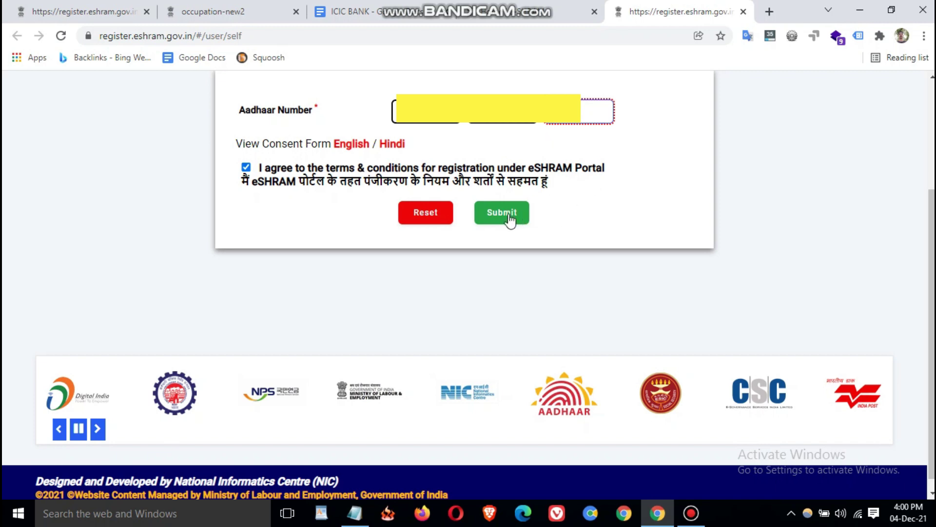
pyautogui.click(510, 220)
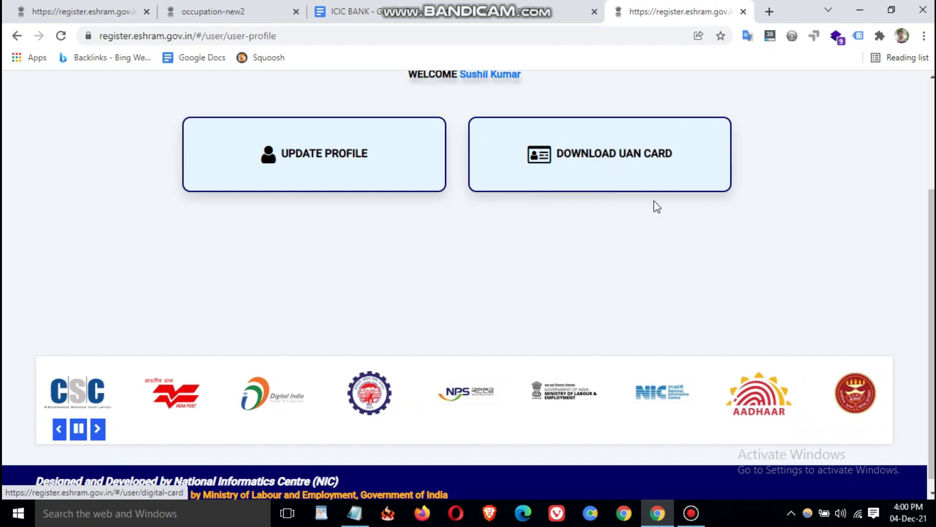
# - Download the UAN card from the profile page and save it to the Desktop as uan-card.pdf
pyautogui.click(645, 174)
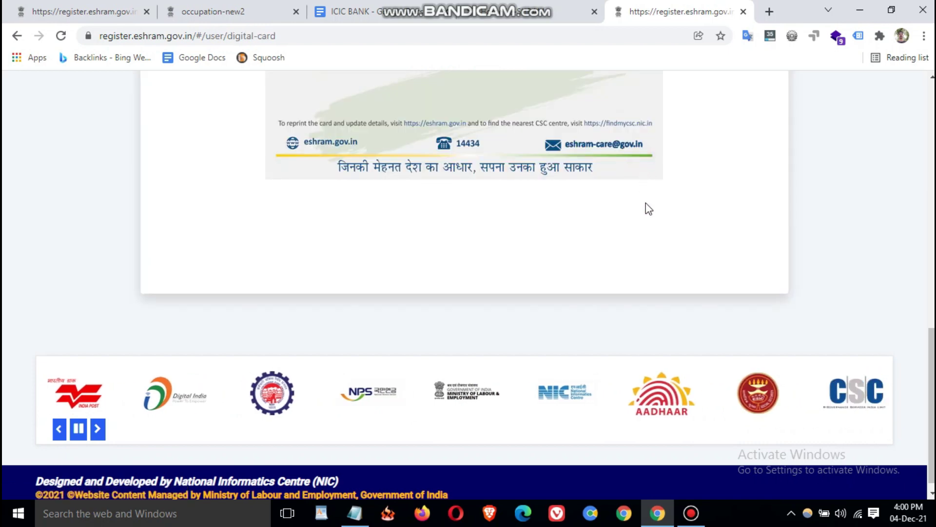
pyautogui.scroll(10, 651, 276)
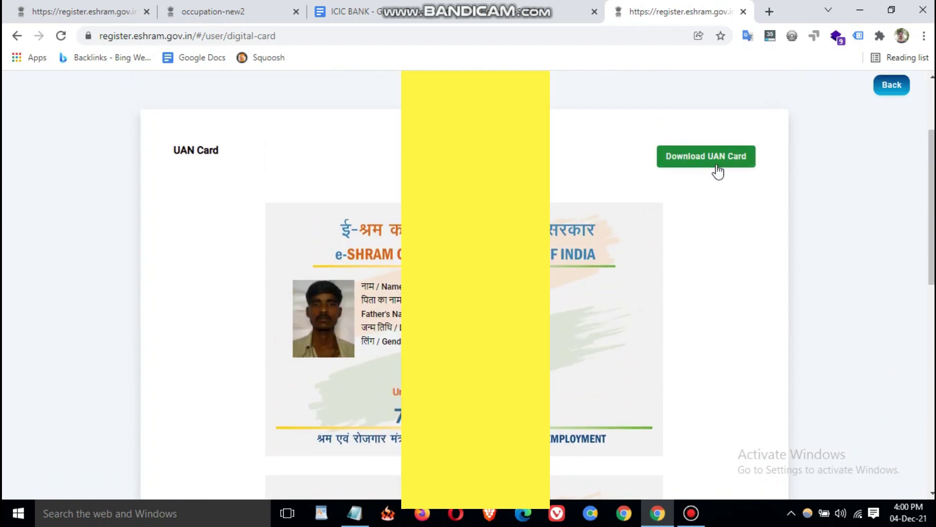
pyautogui.click(712, 165)
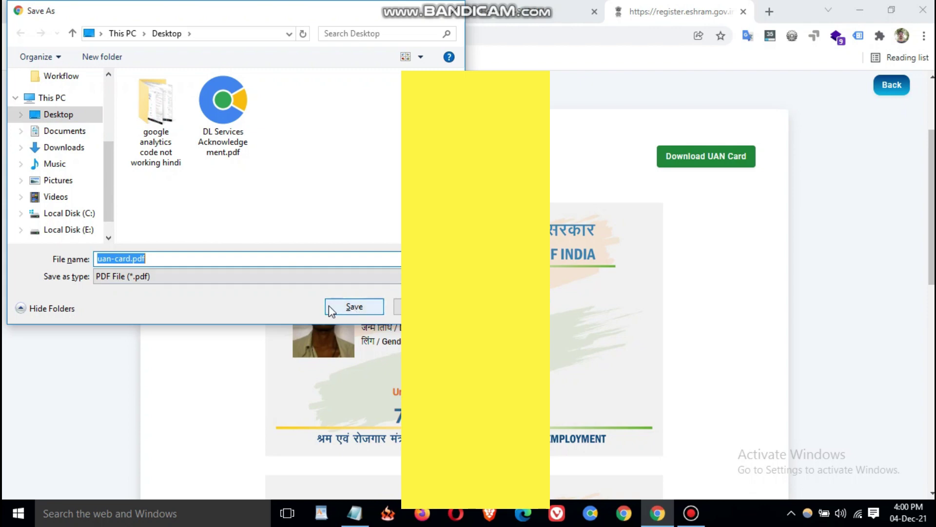
pyautogui.click(366, 309)
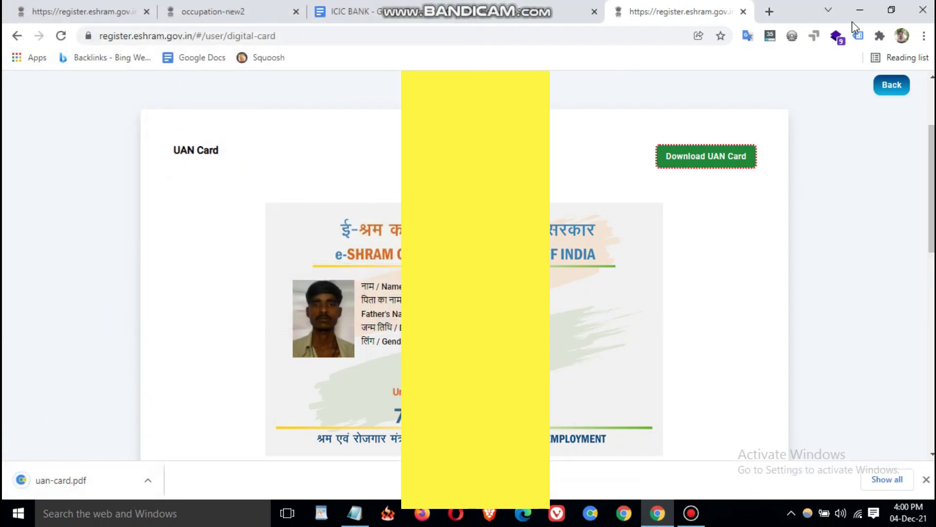
# - Open uan-card.pdf from the desktop and look through it in Chrome's PDF viewer
pyautogui.click(862, 11)
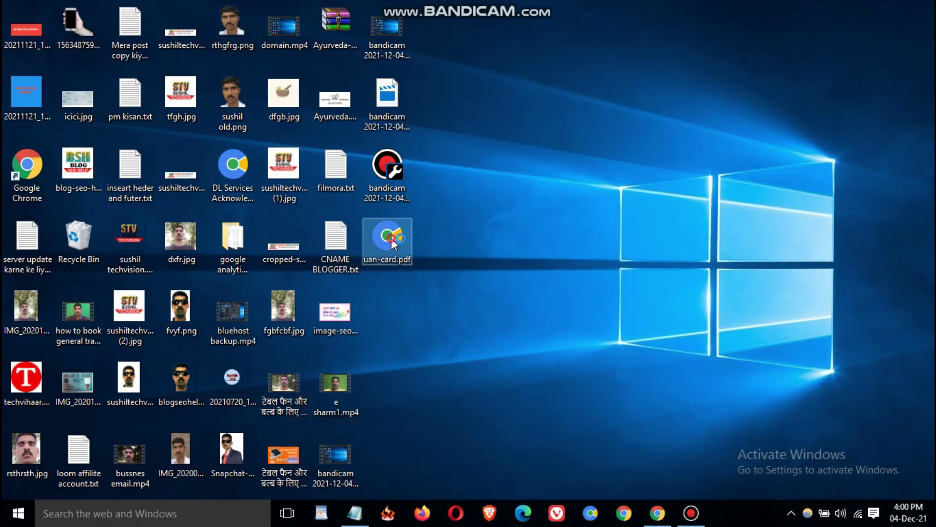
pyautogui.doubleClick(391, 239)
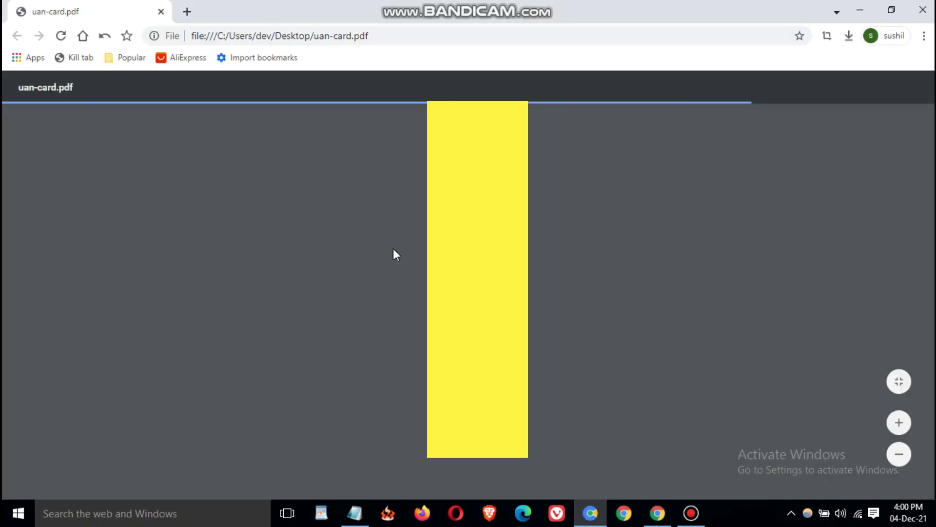
pyautogui.scroll(-3, 628, 362)
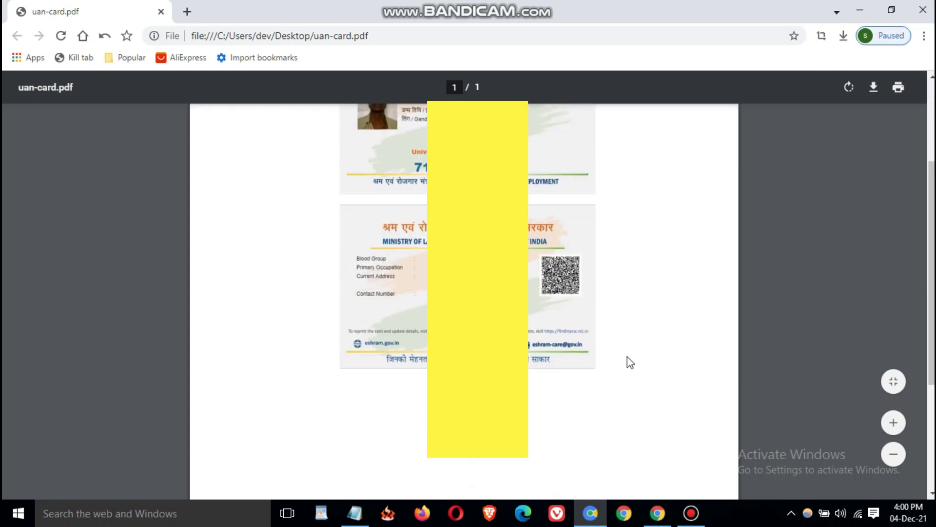
pyautogui.scroll(-1, 628, 361)
pyautogui.scroll(4, 631, 358)
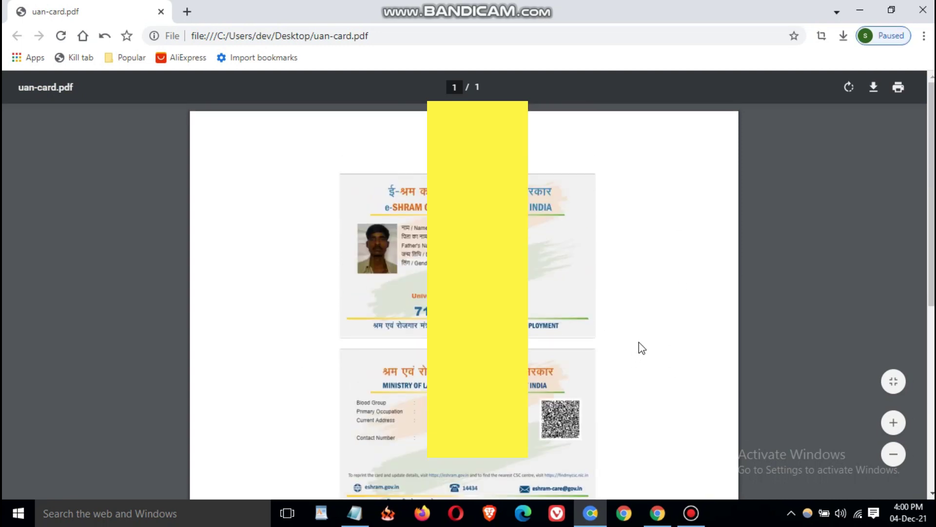
# - Bring up the card's print dialog, cancel it, and close the PDF viewer
pyautogui.click(898, 87)
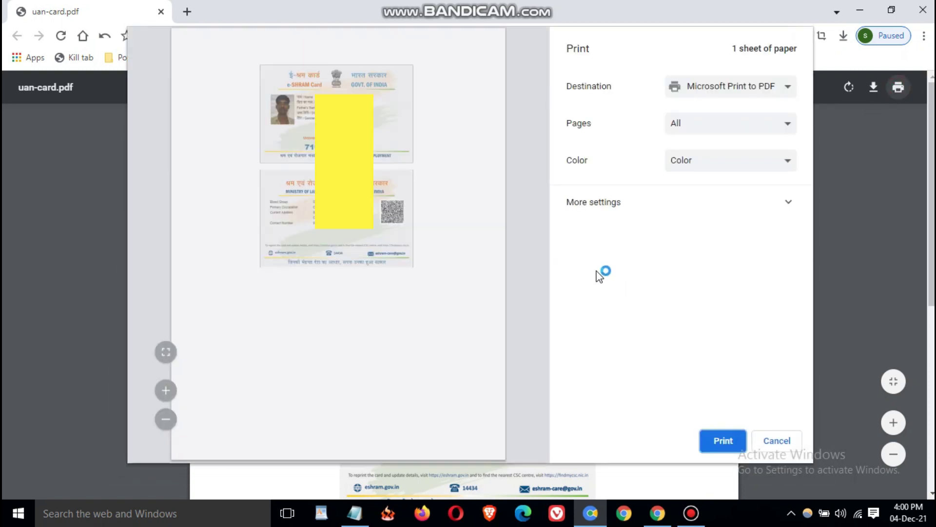
pyautogui.click(779, 441)
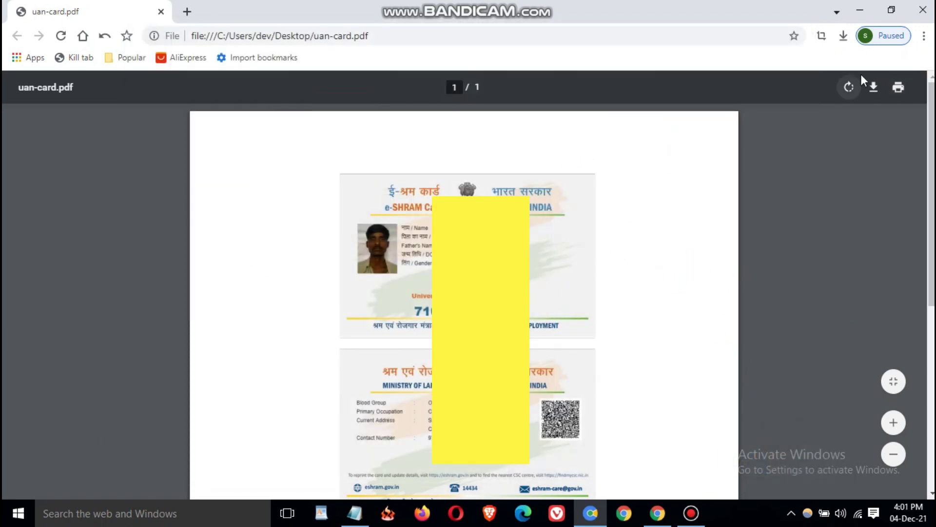
pyautogui.click(923, 10)
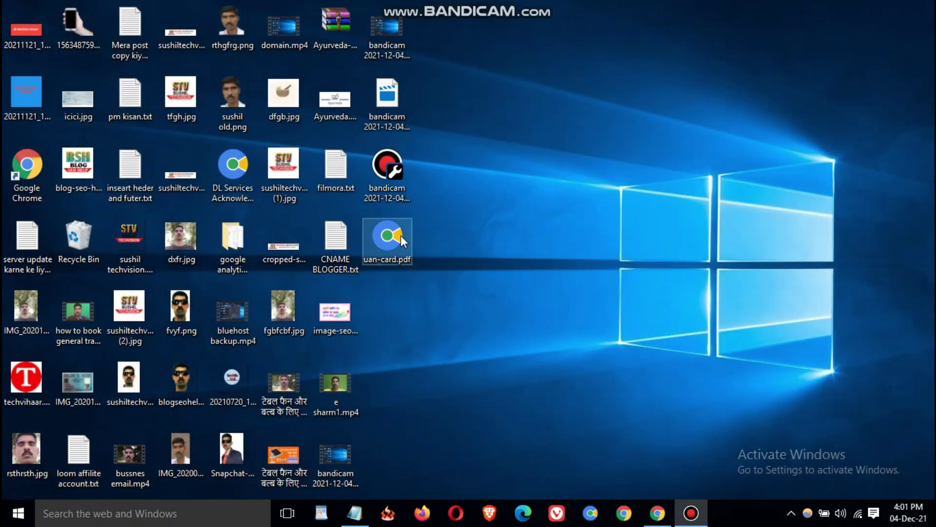